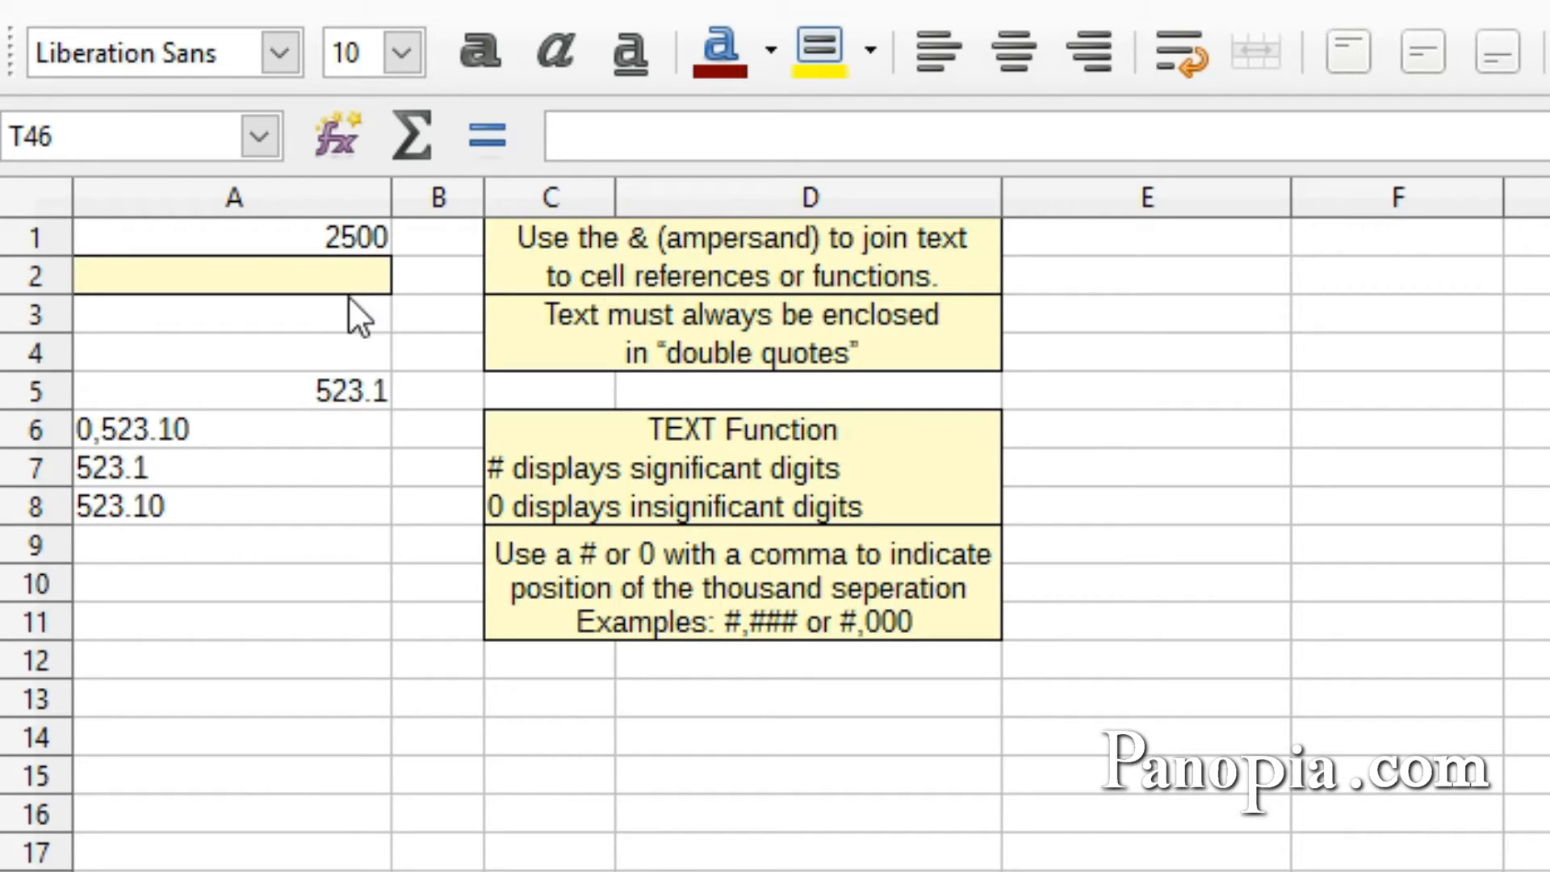
Step: Enter the formula ="Total is $"&A1 in cell A2 to join the text to the value of A1
click(262, 280)
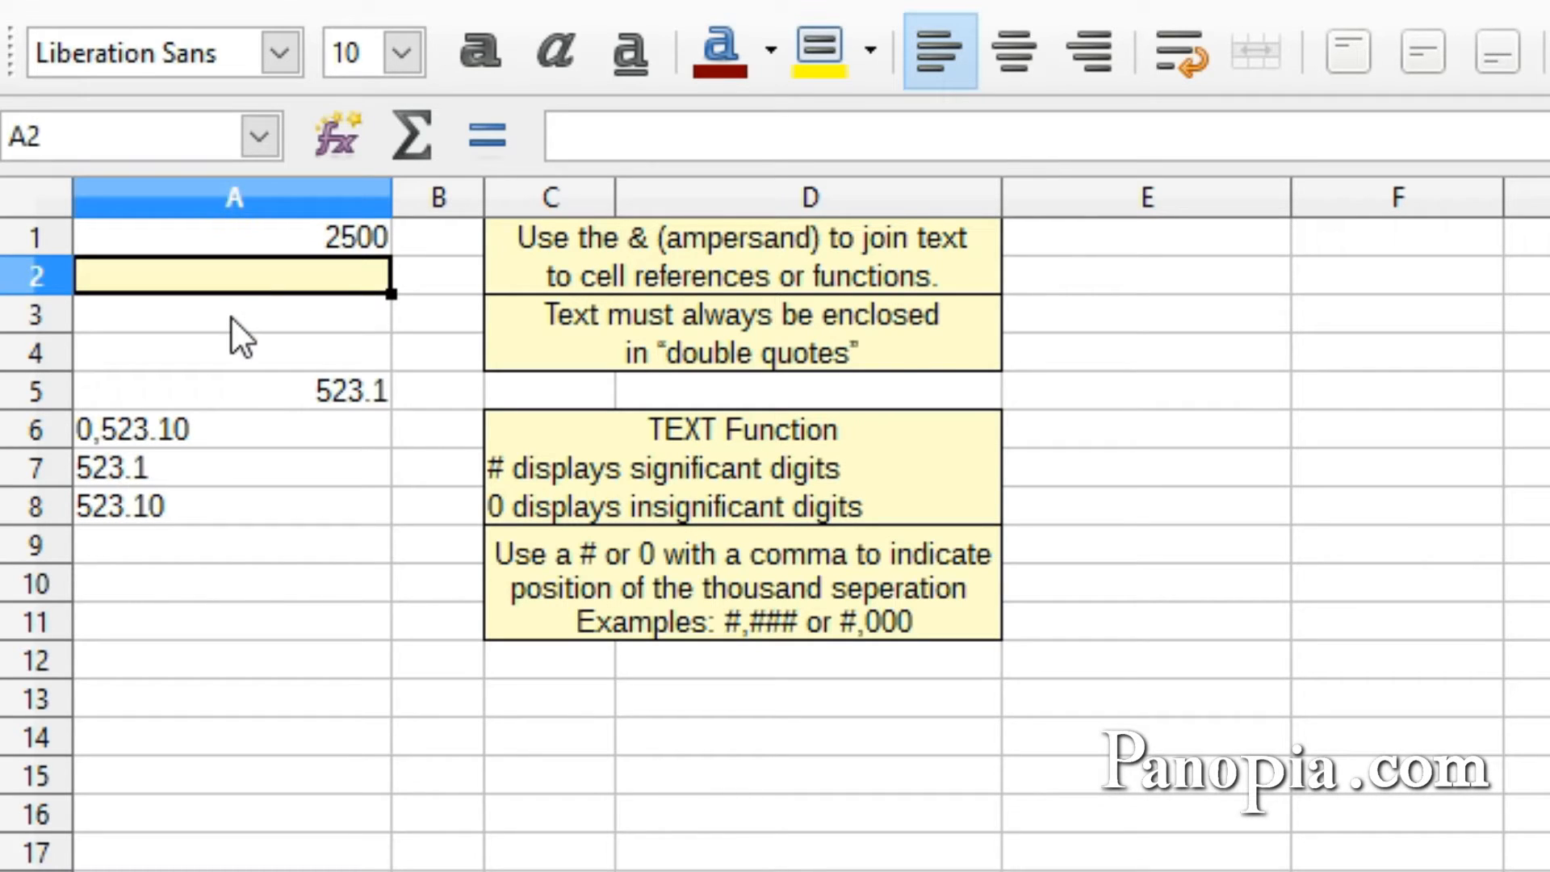
text(=)
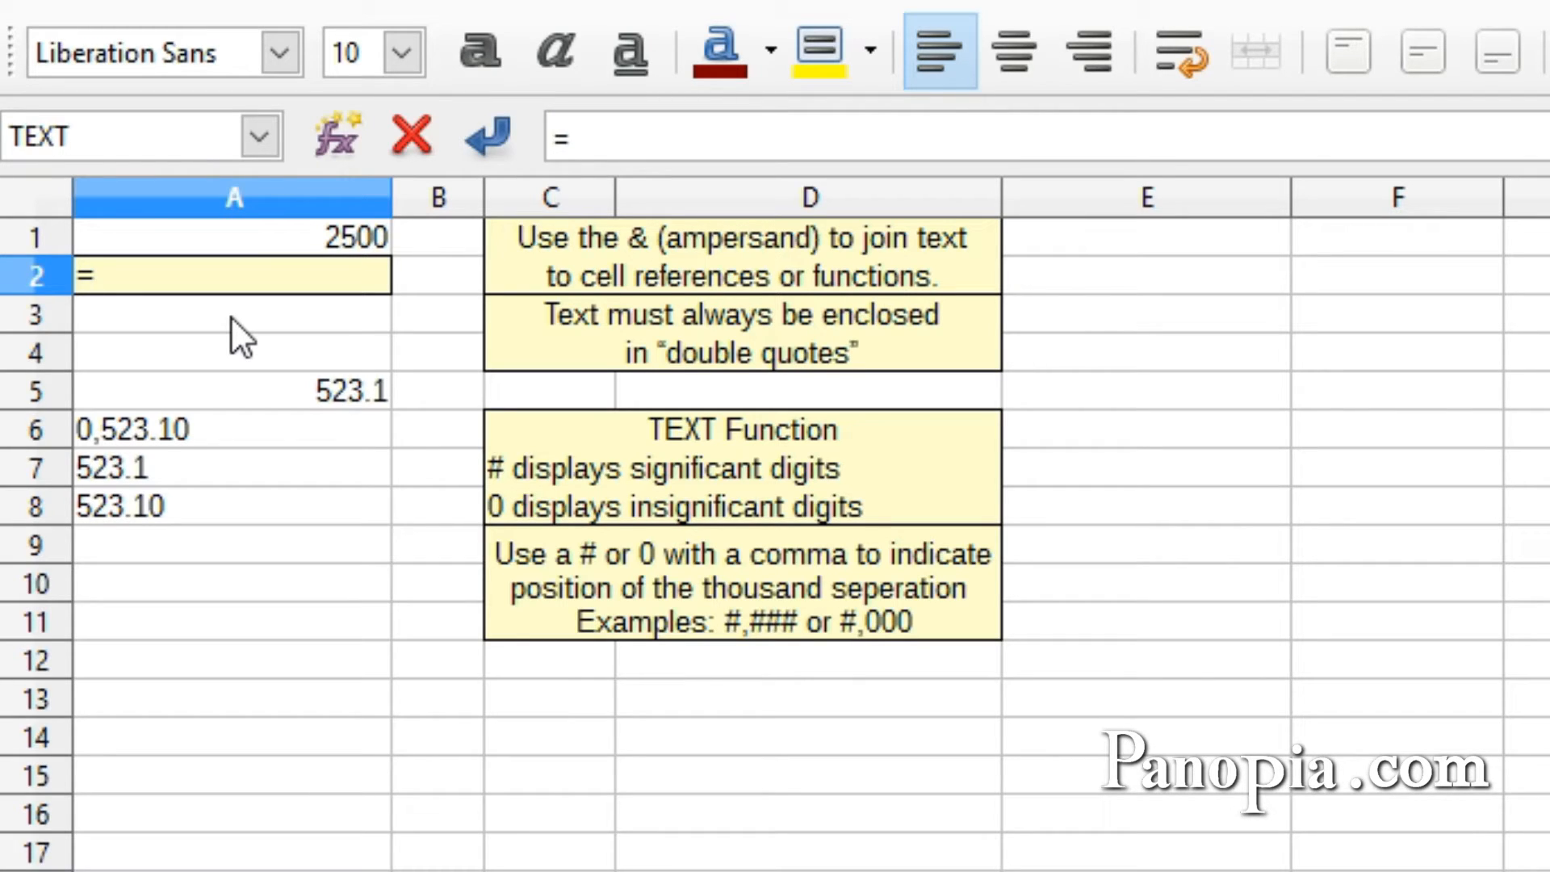
text("Tota)
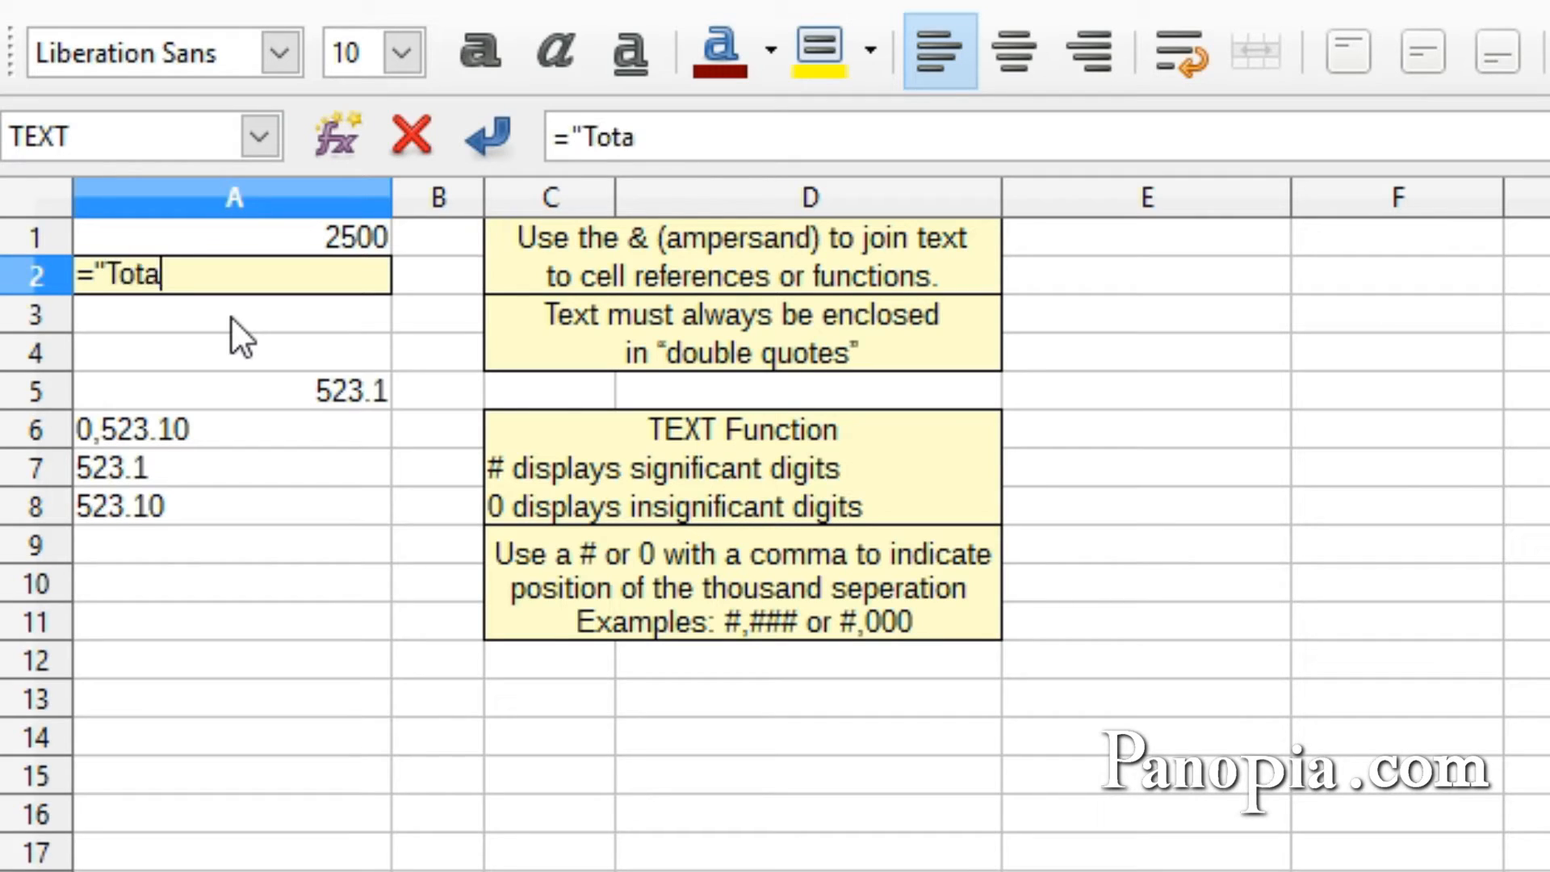
text(l is $)
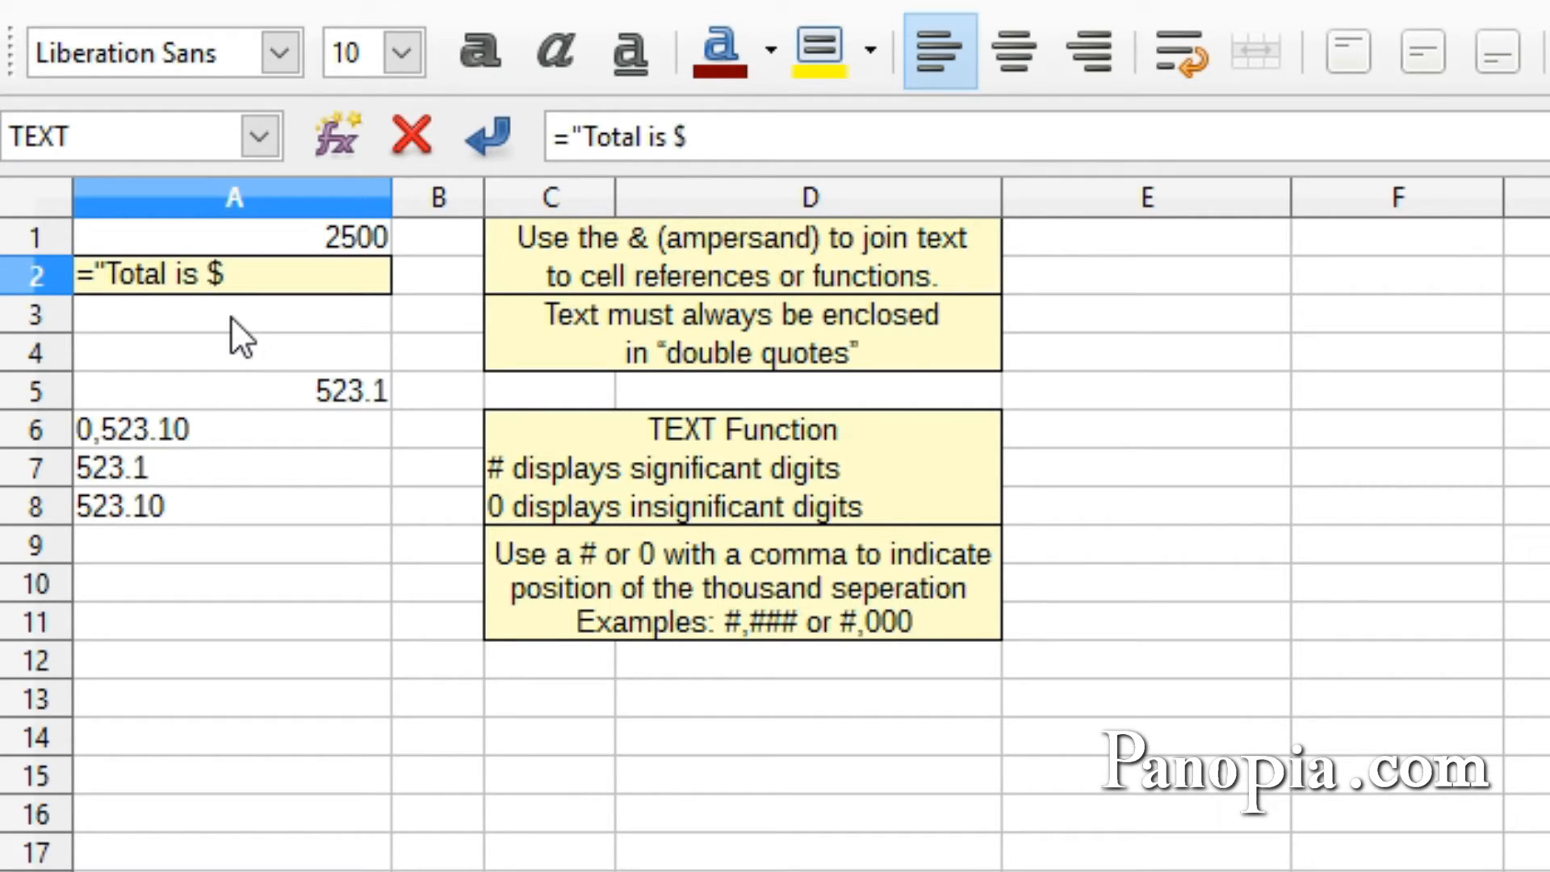
text("&)
click(297, 241)
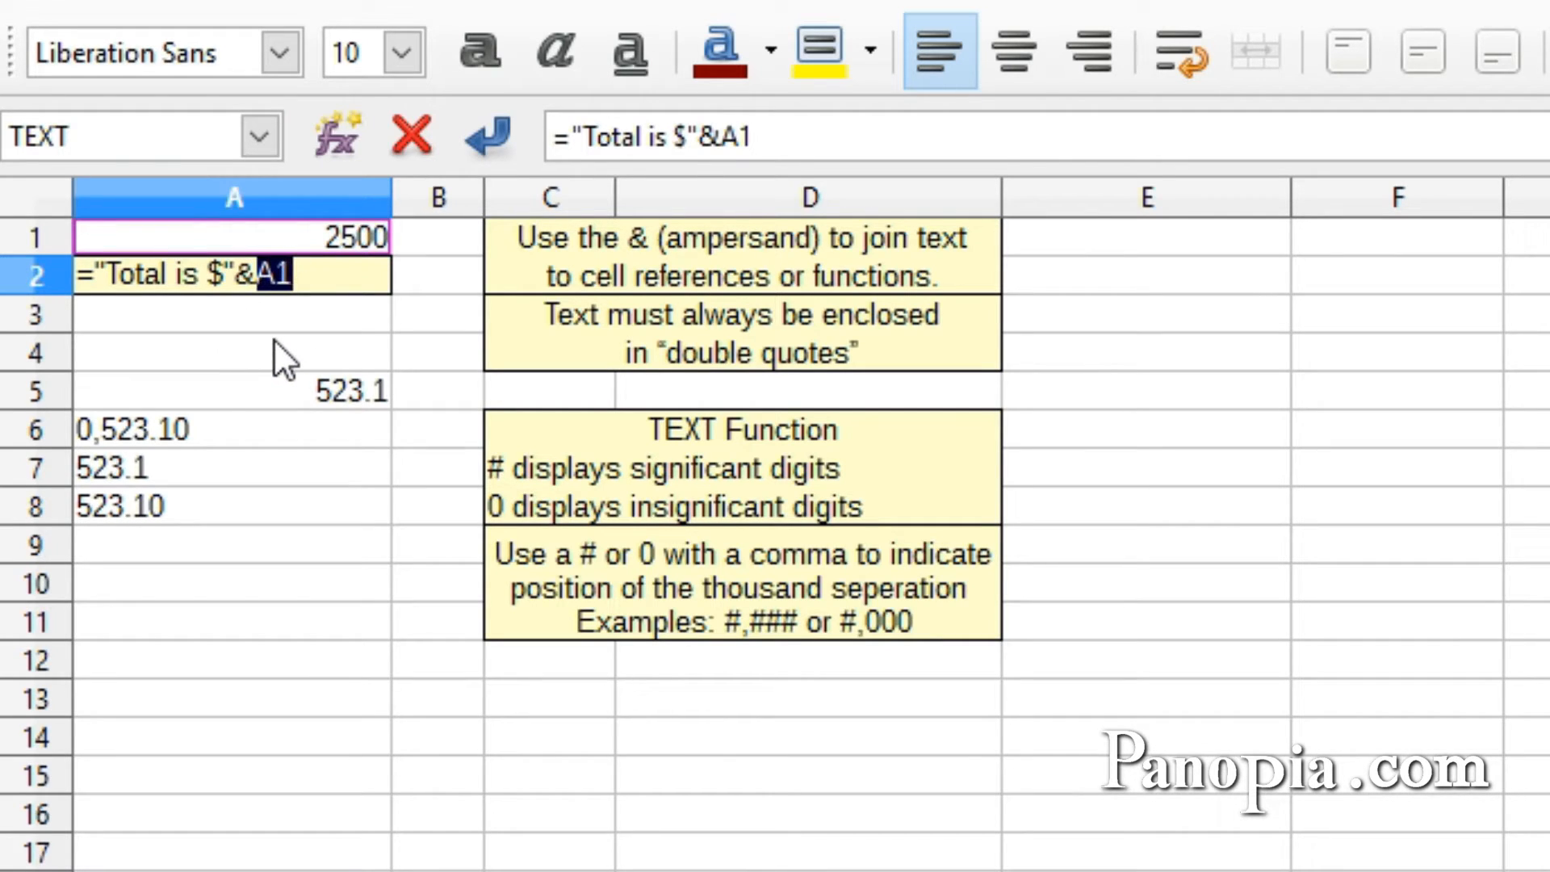
key(Return)
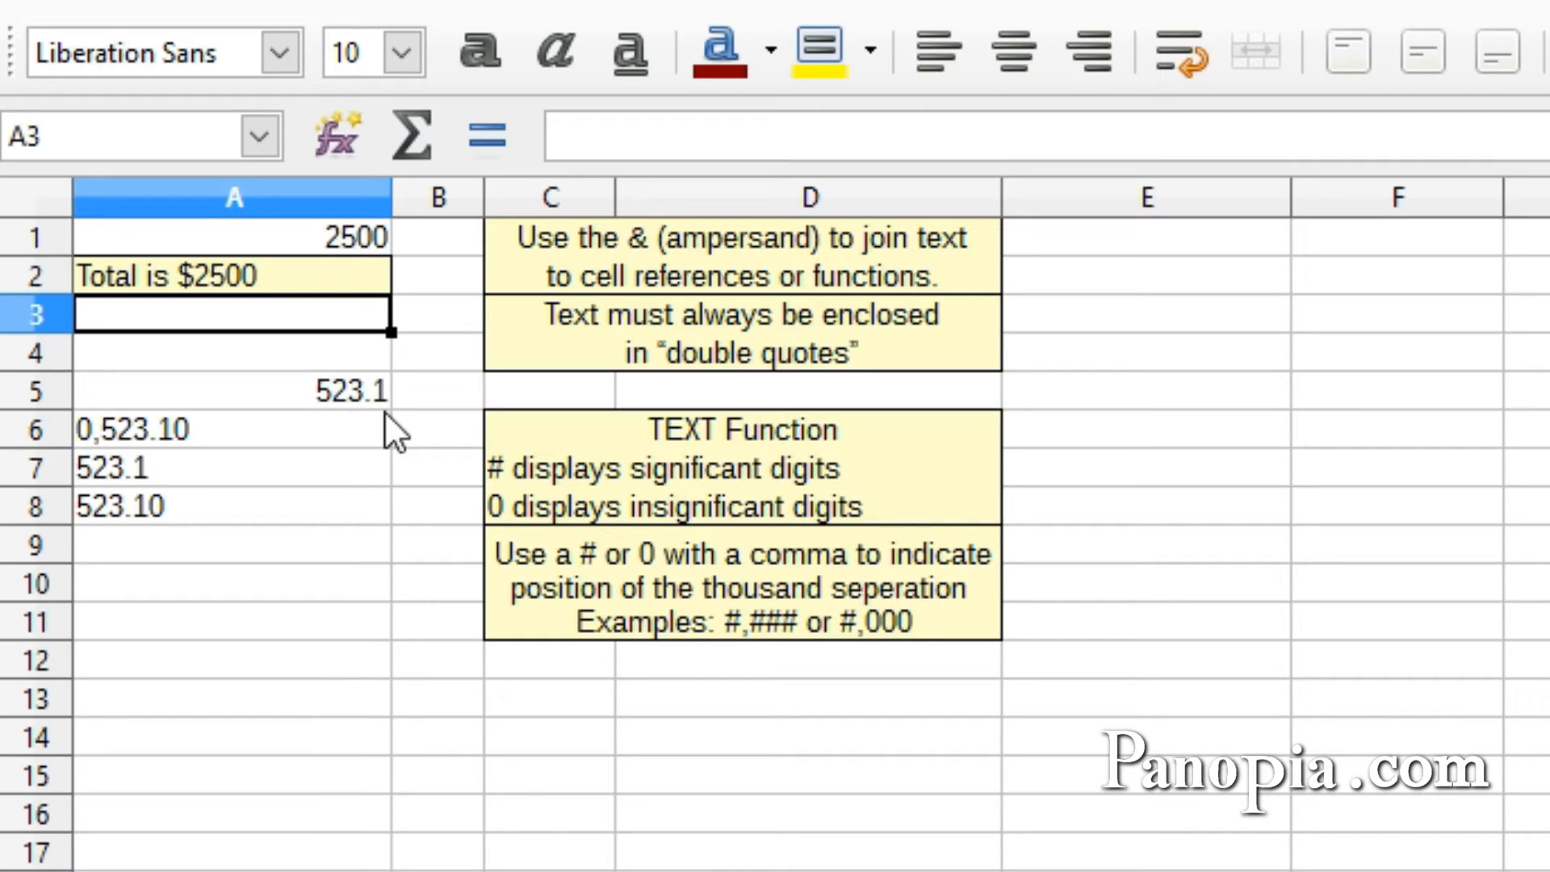
Step: Examine the TEXT formulas in cells A6, A7 and A8 to compare how their format codes display the value in A5
click(237, 429)
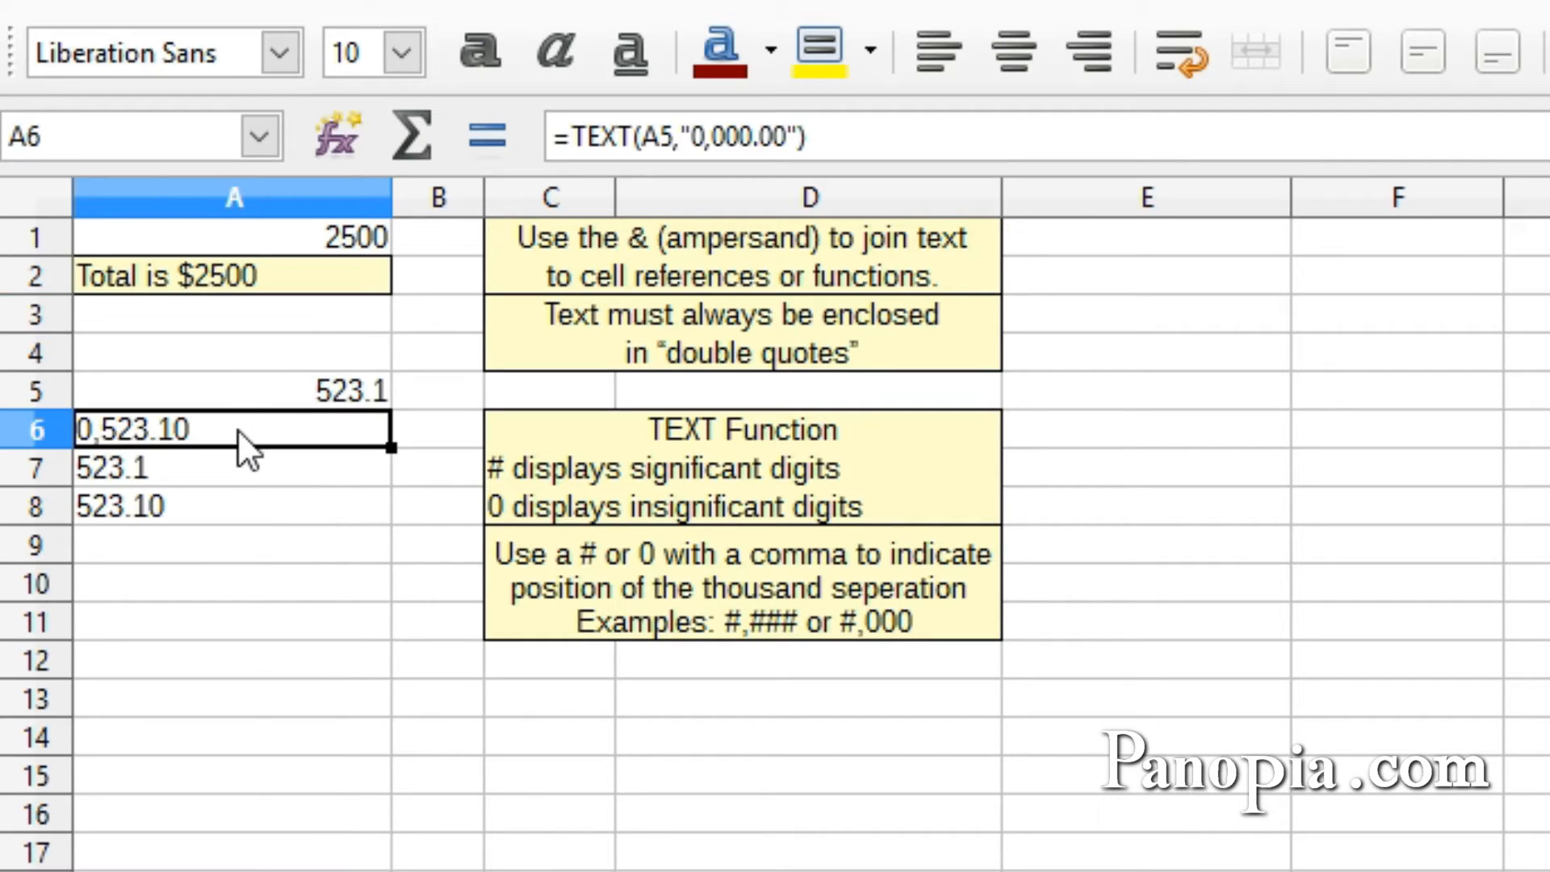
double_click(238, 430)
click(363, 427)
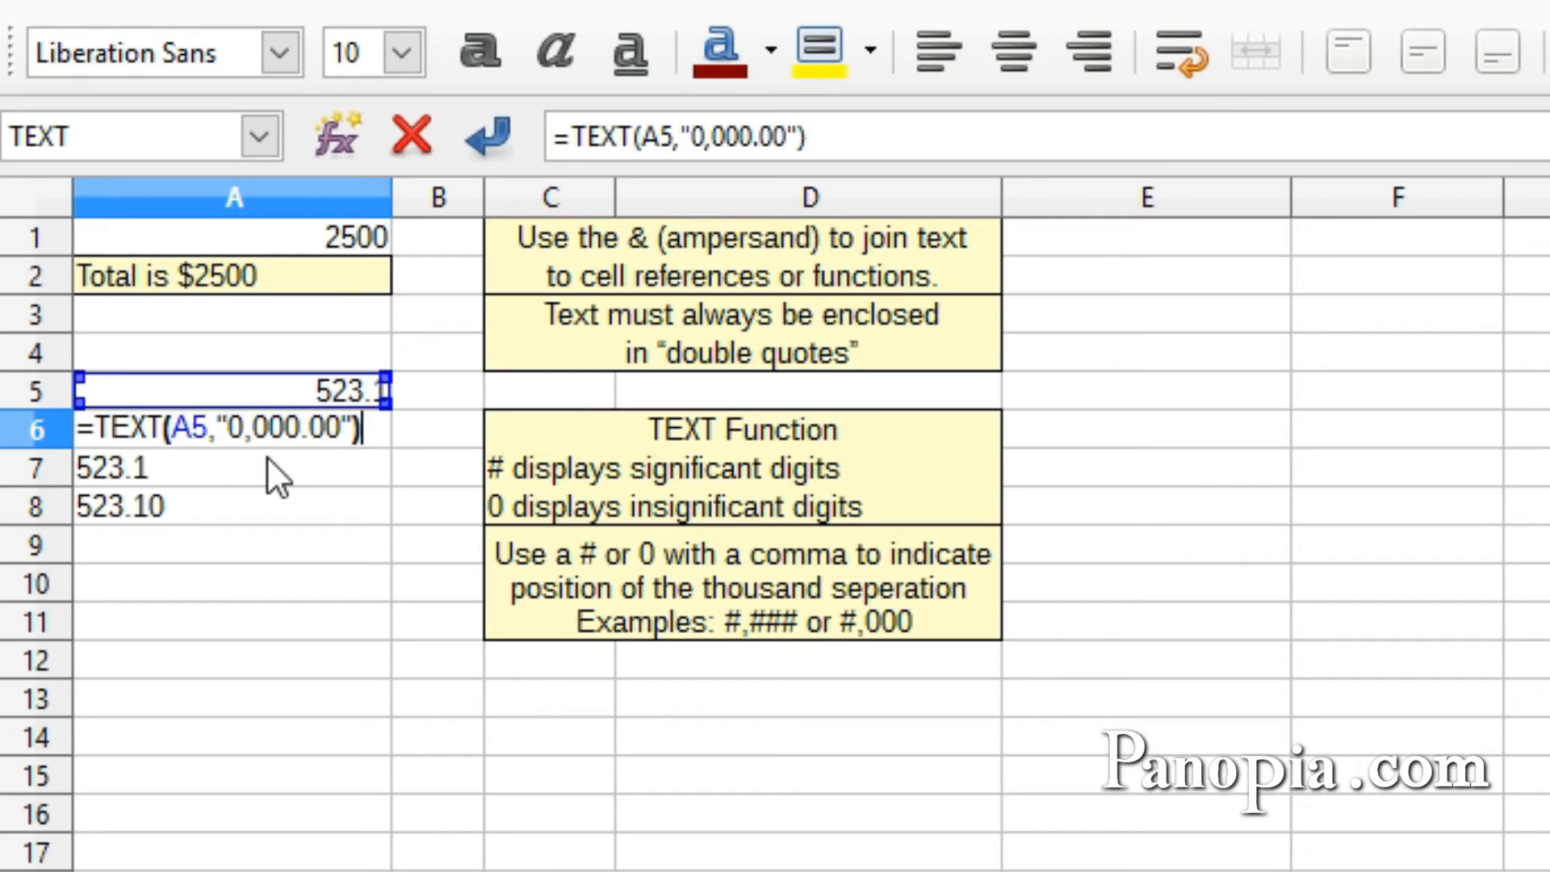
key(Return)
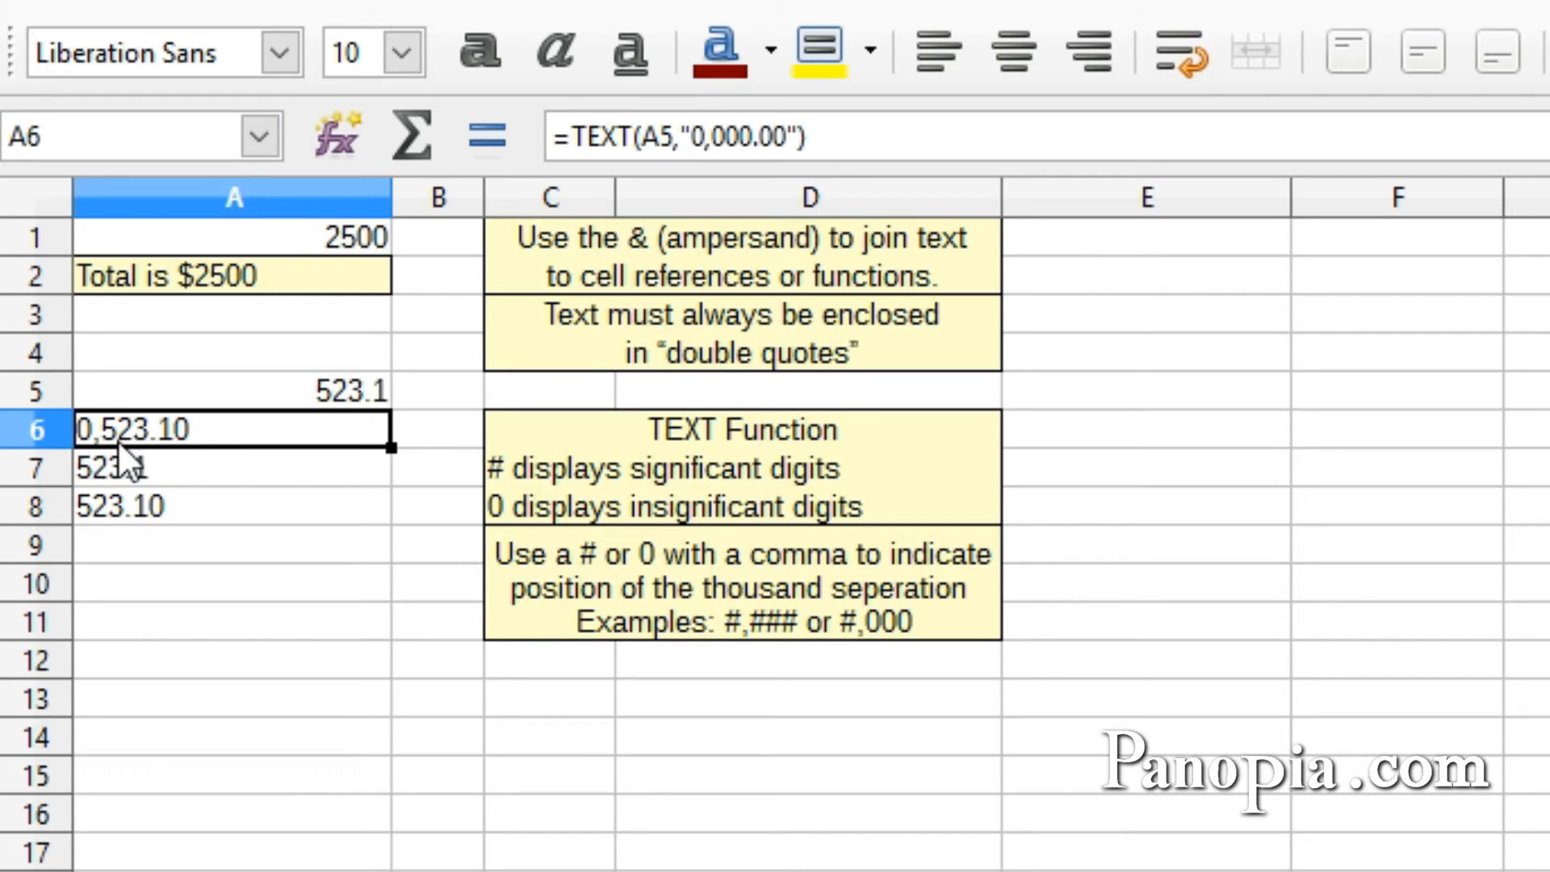
click(195, 462)
double_click(195, 463)
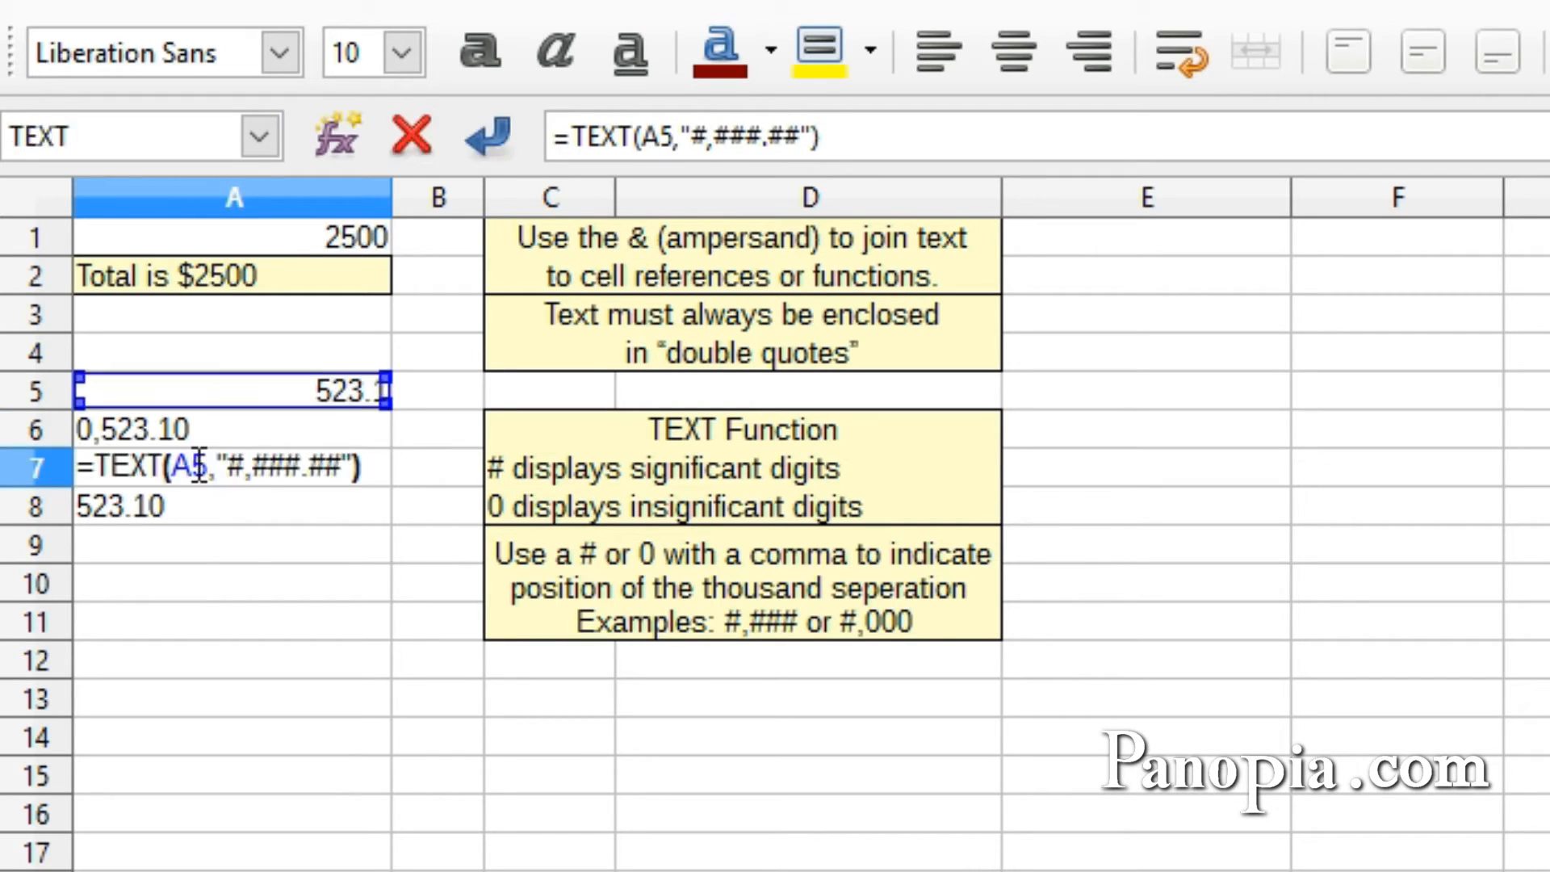
click(363, 465)
key(Return)
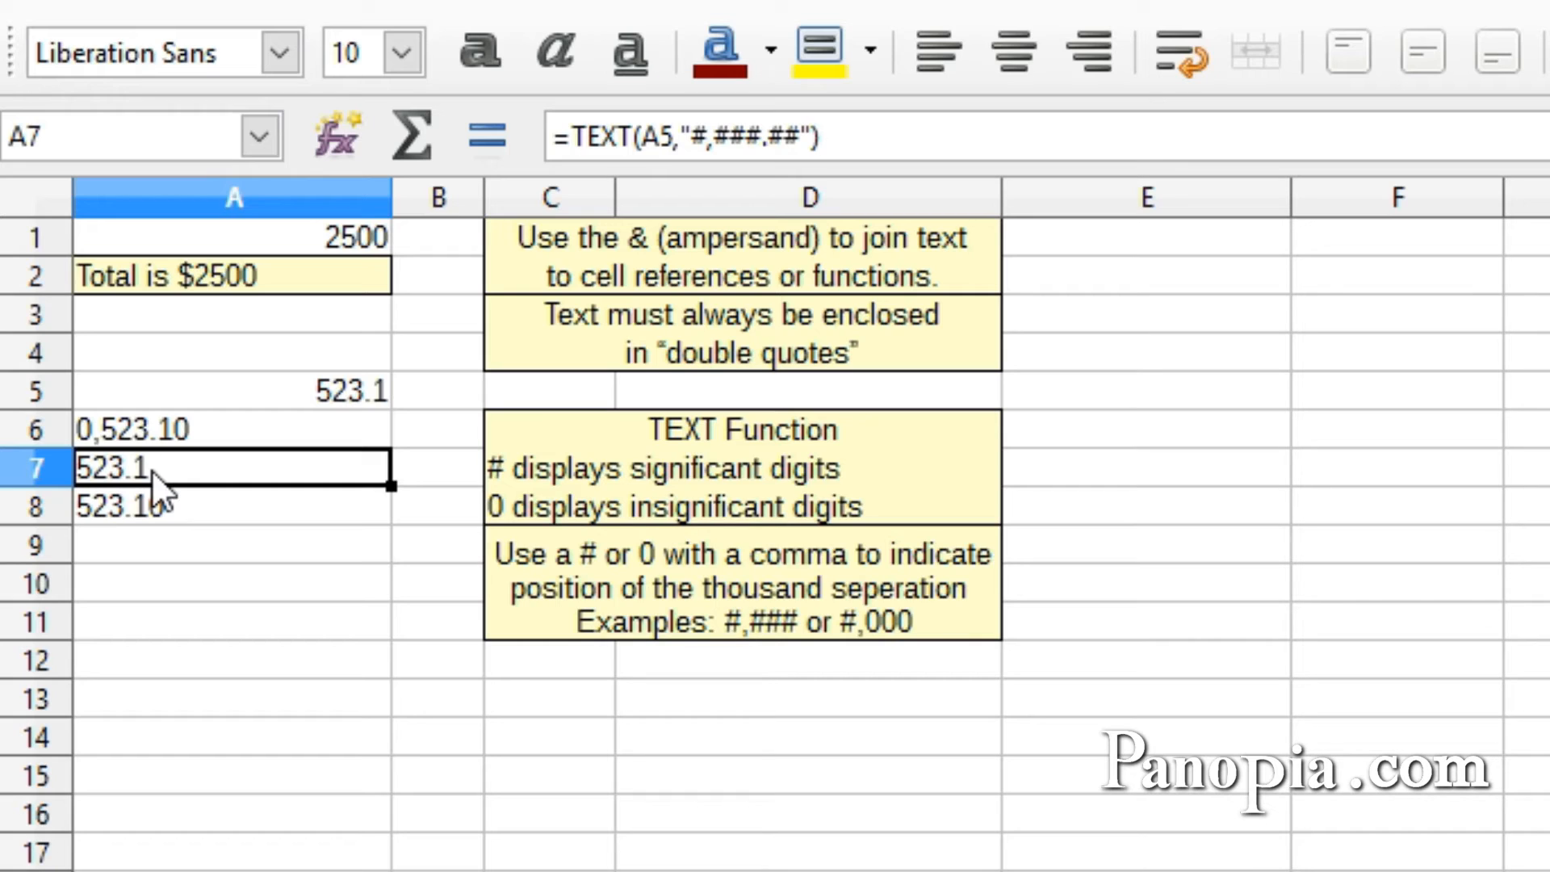
click(214, 519)
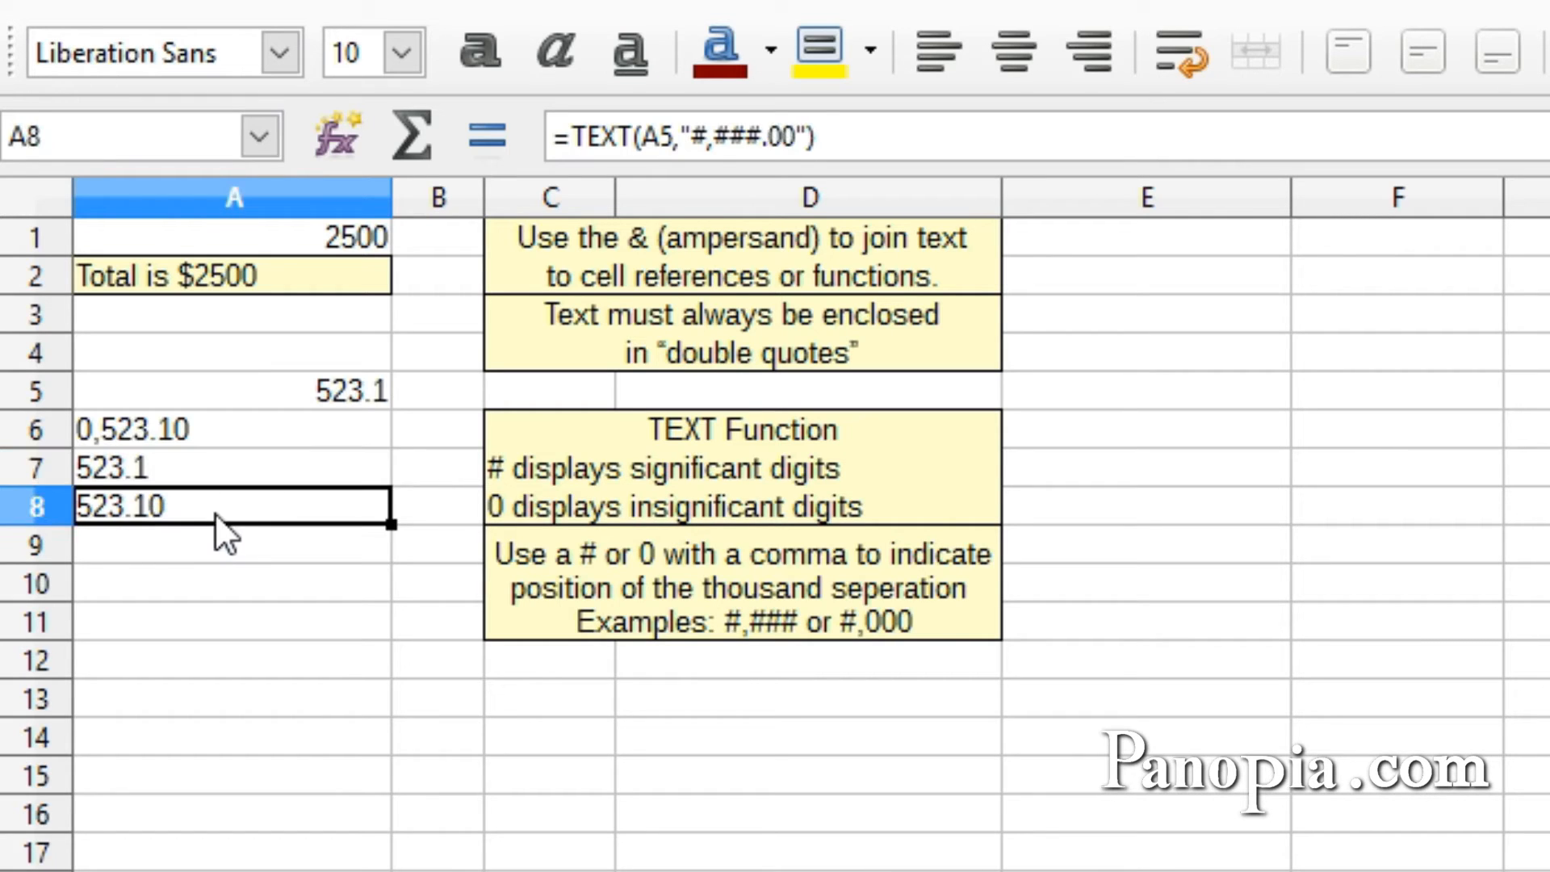
double_click(220, 521)
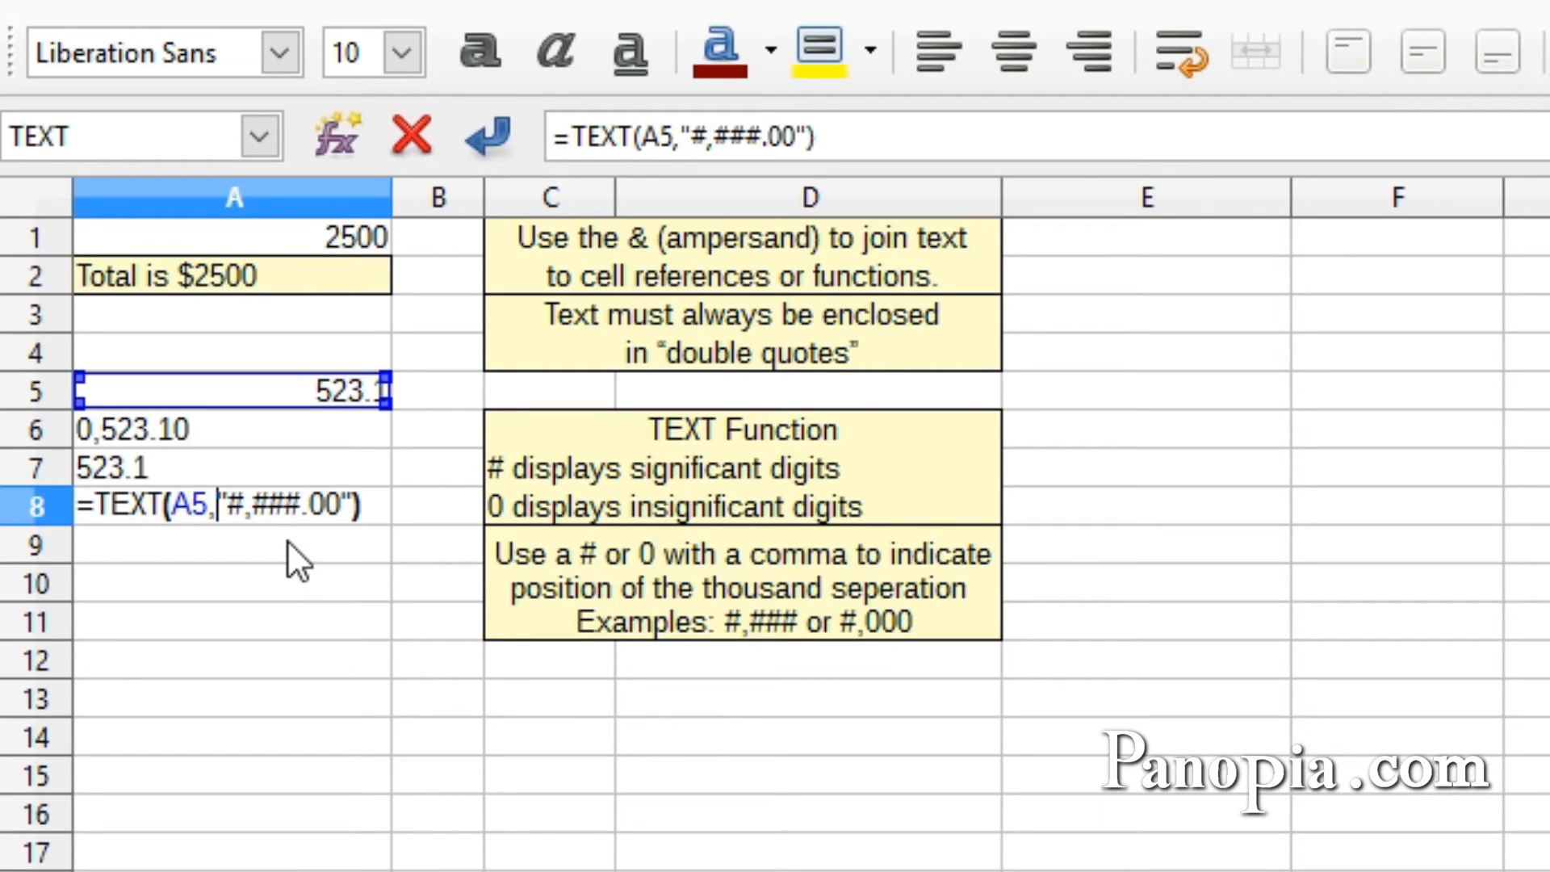
key(Return)
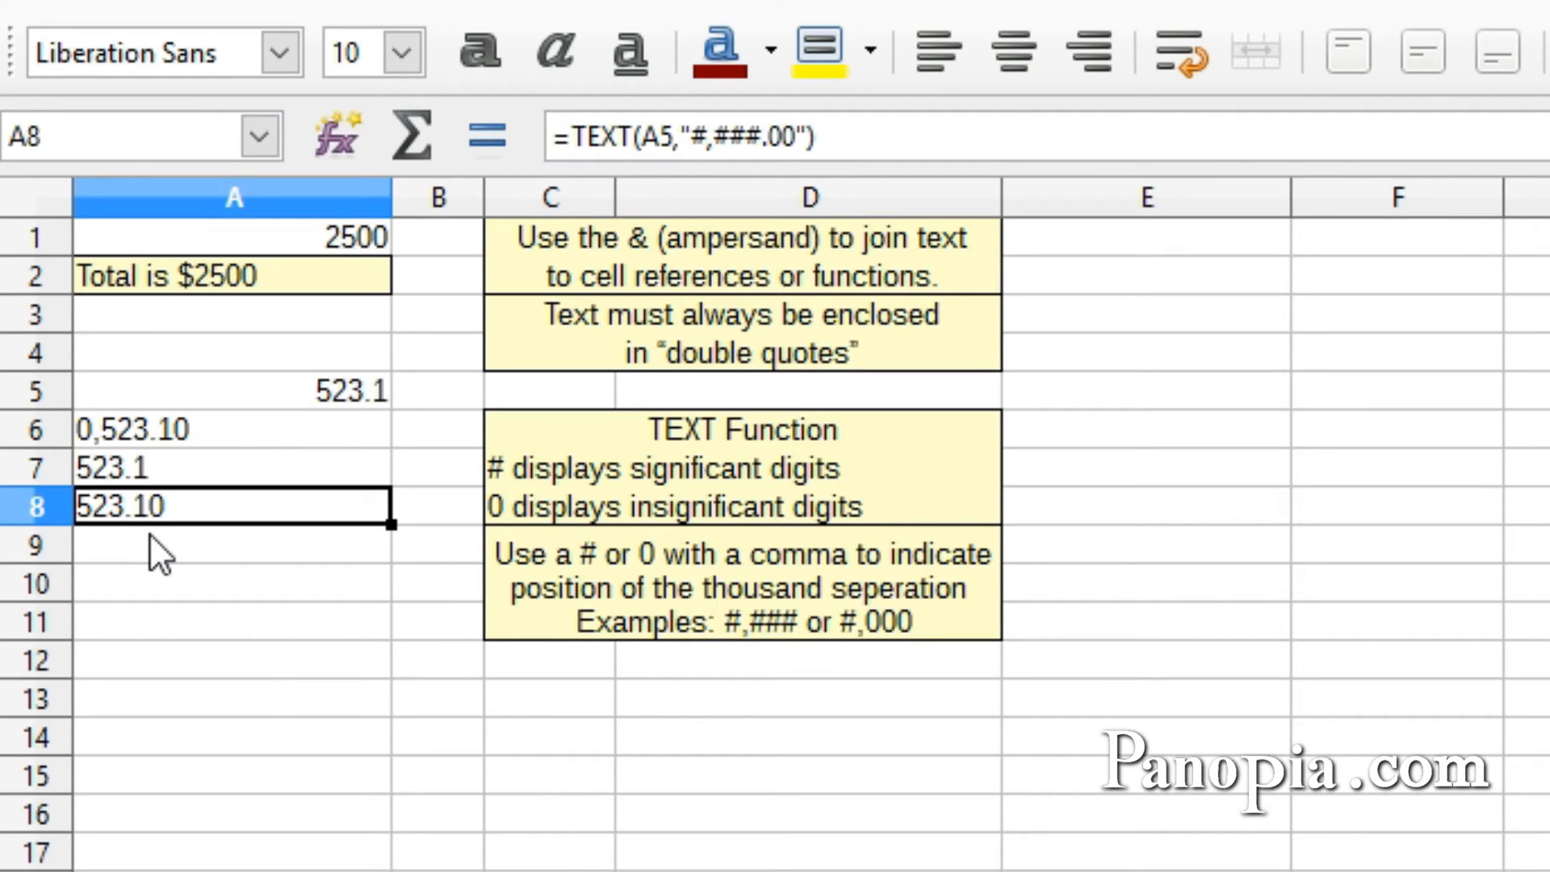
Step: Clear cell A2 and build a formula joining "Total is $" to a TEXT function that takes A1 as its number
click(212, 283)
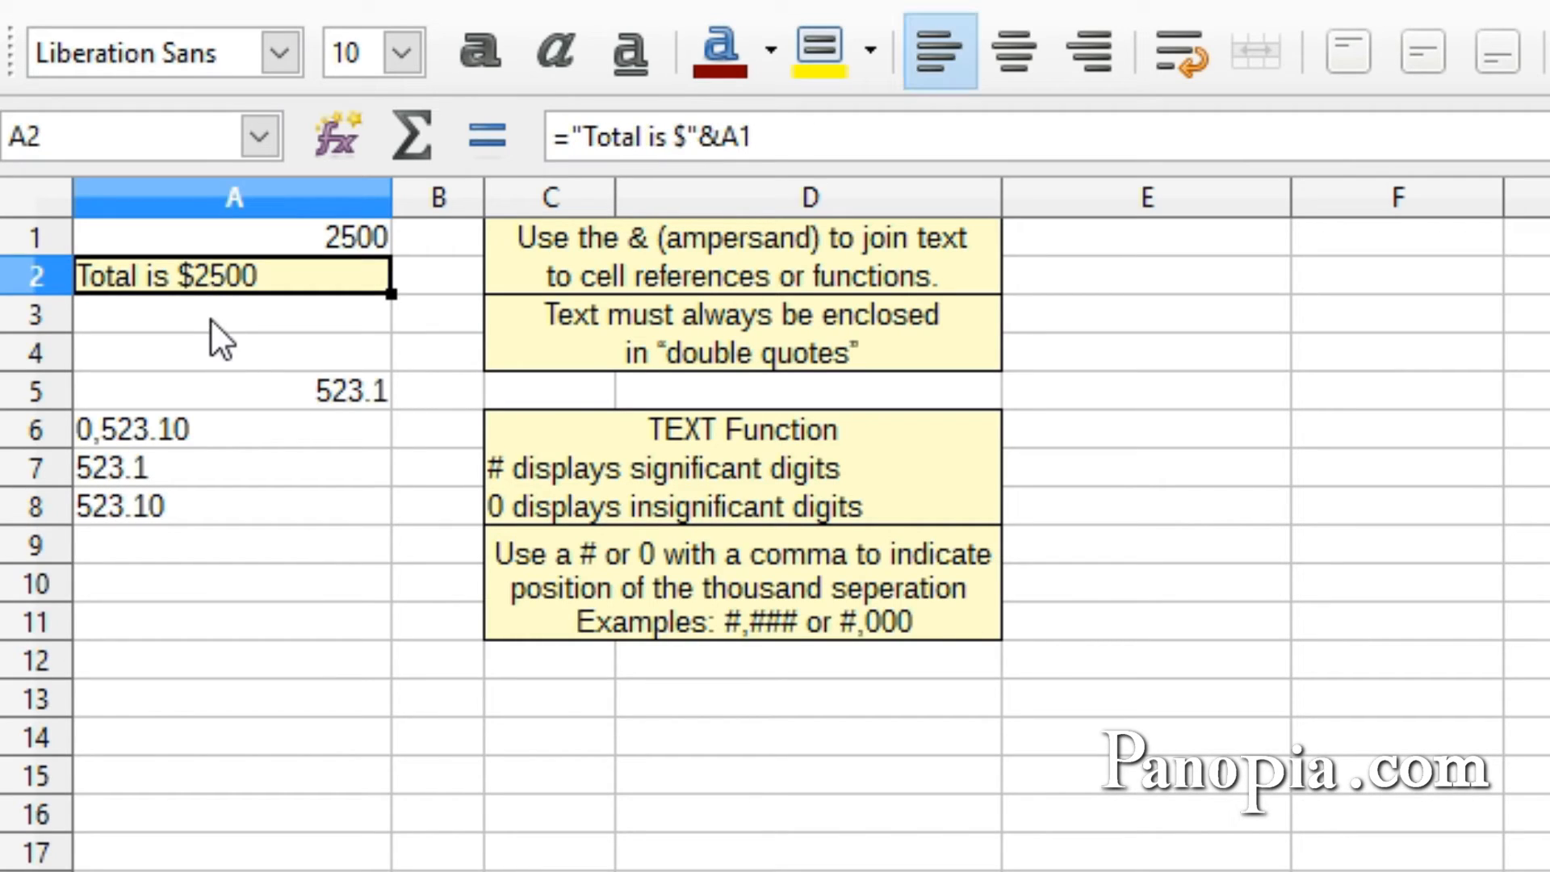
key(Delete)
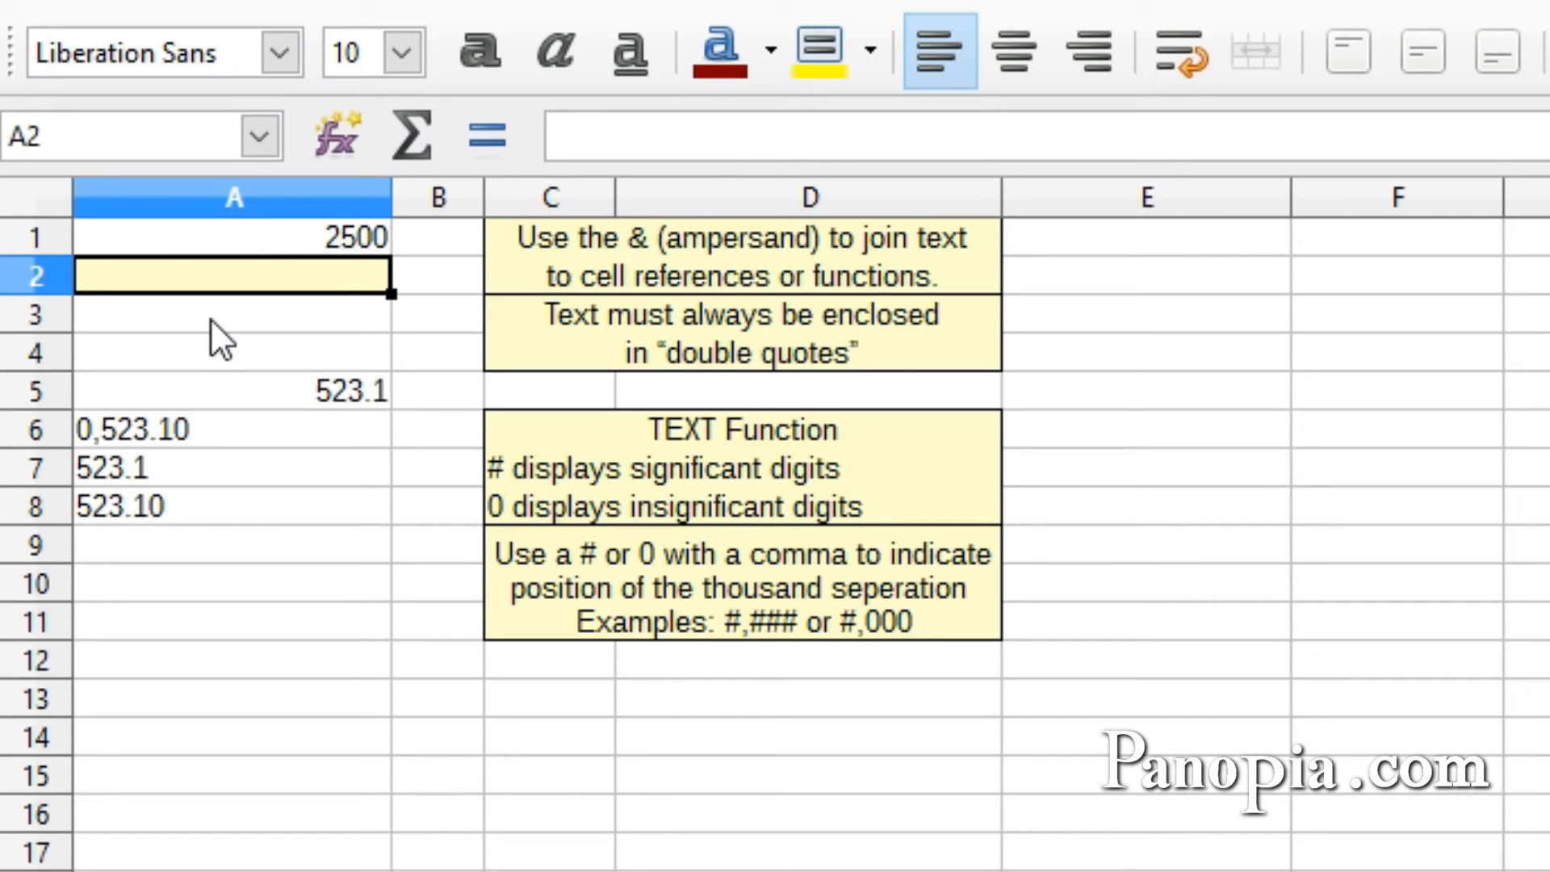
text(=)
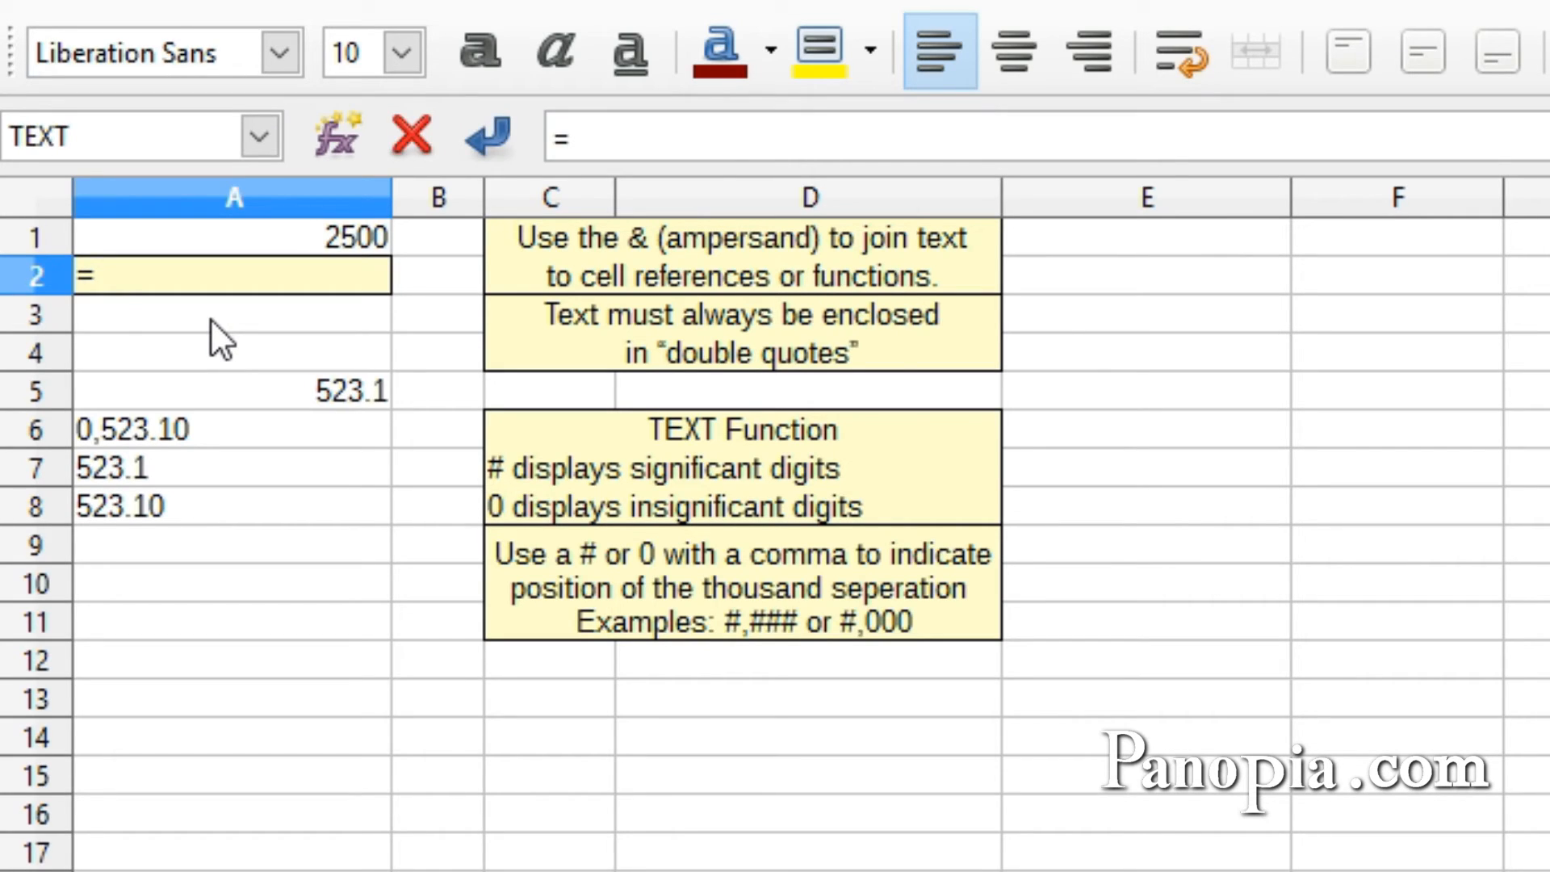
text("Tota)
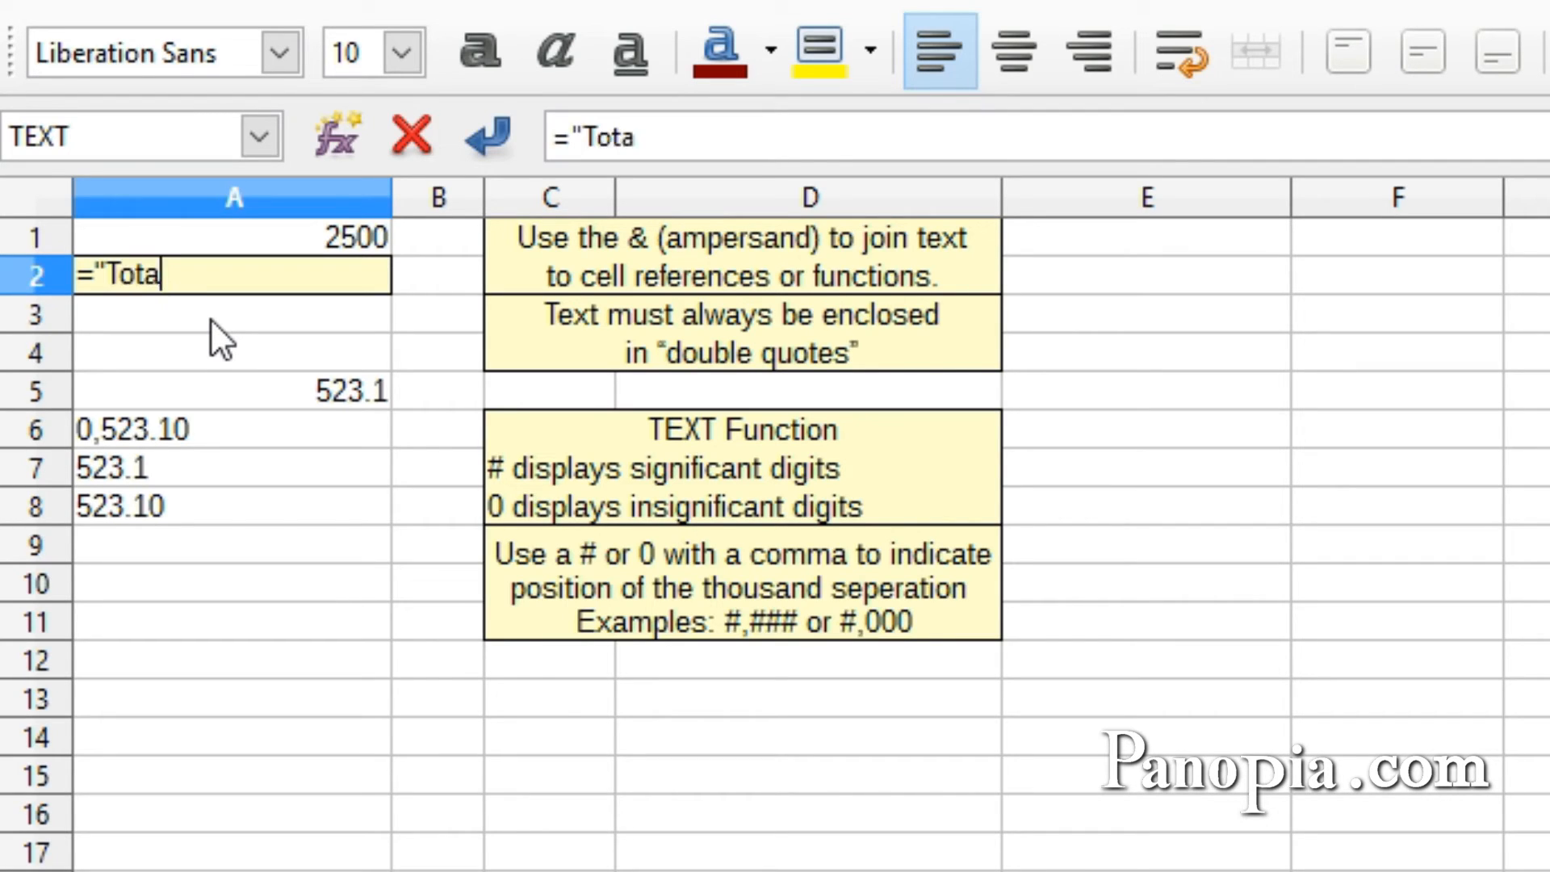
text(l is $)
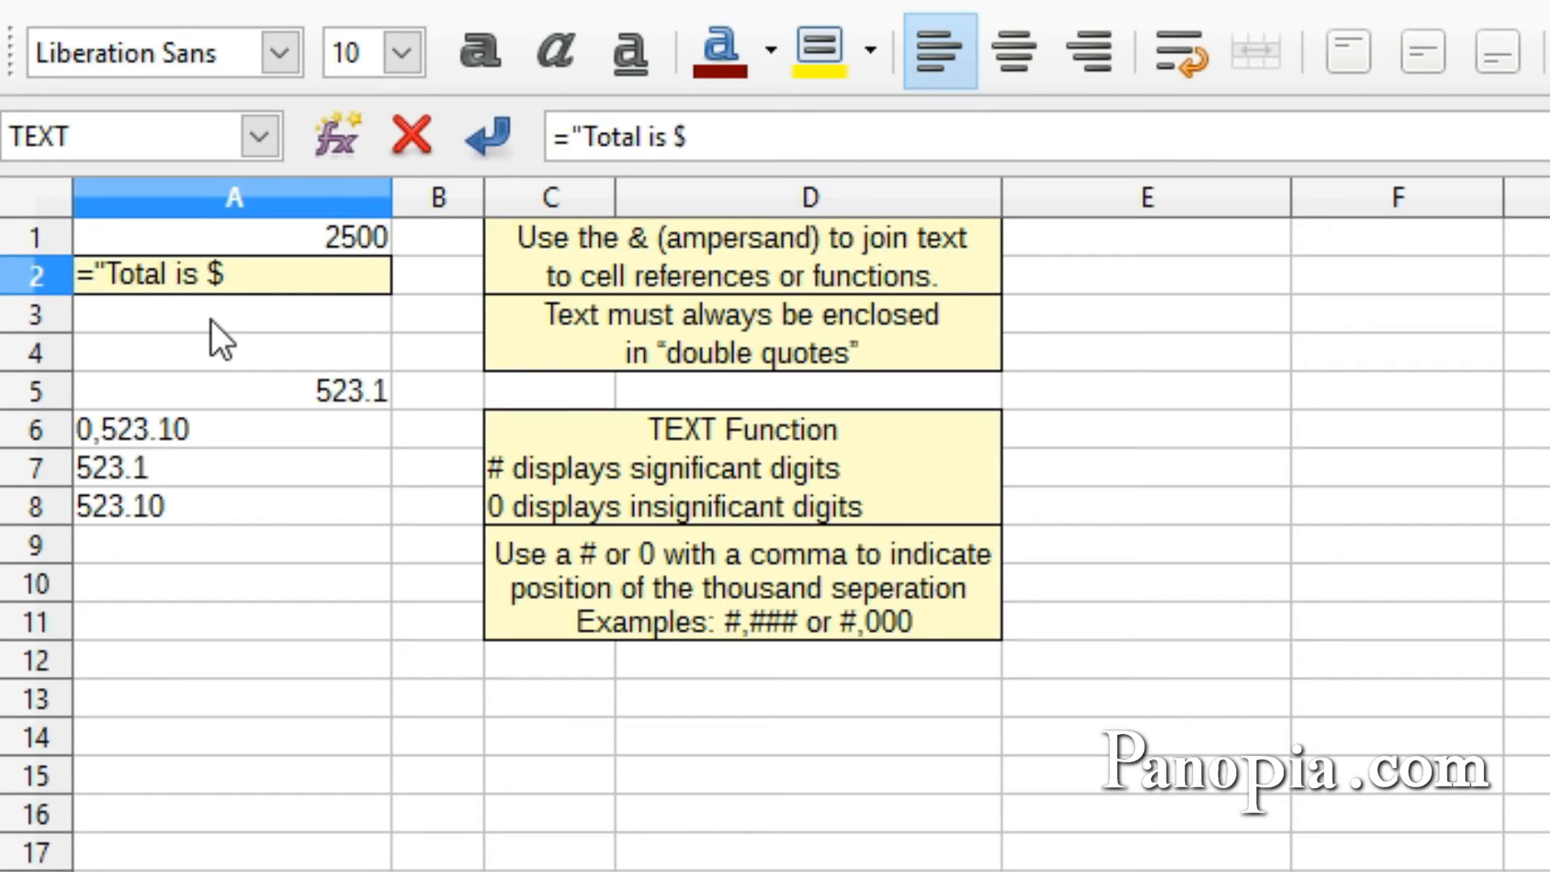
text("&text)
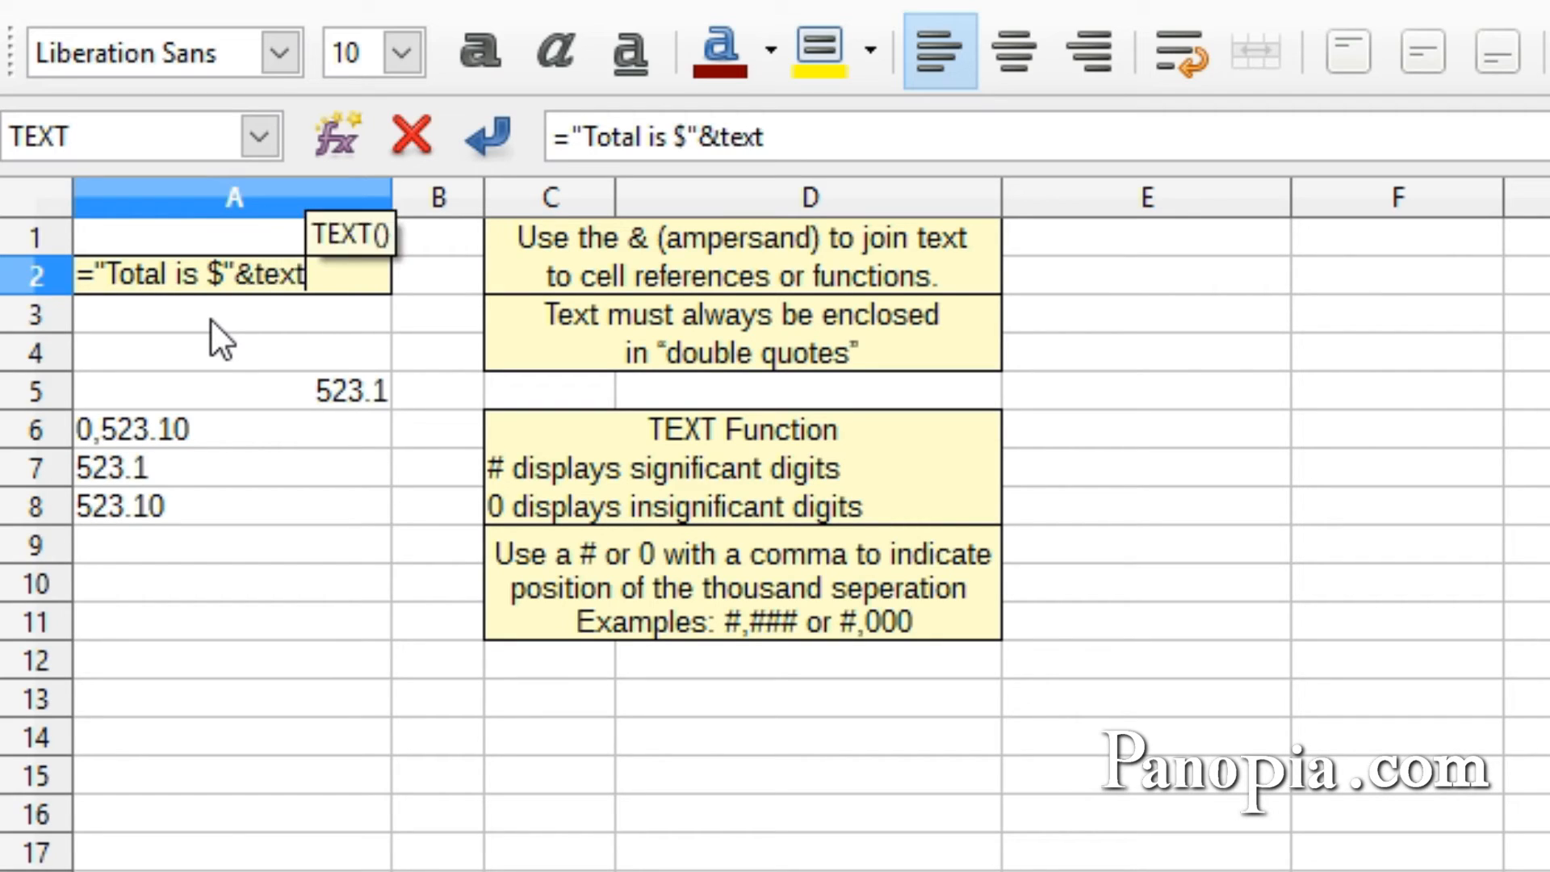
key(Return)
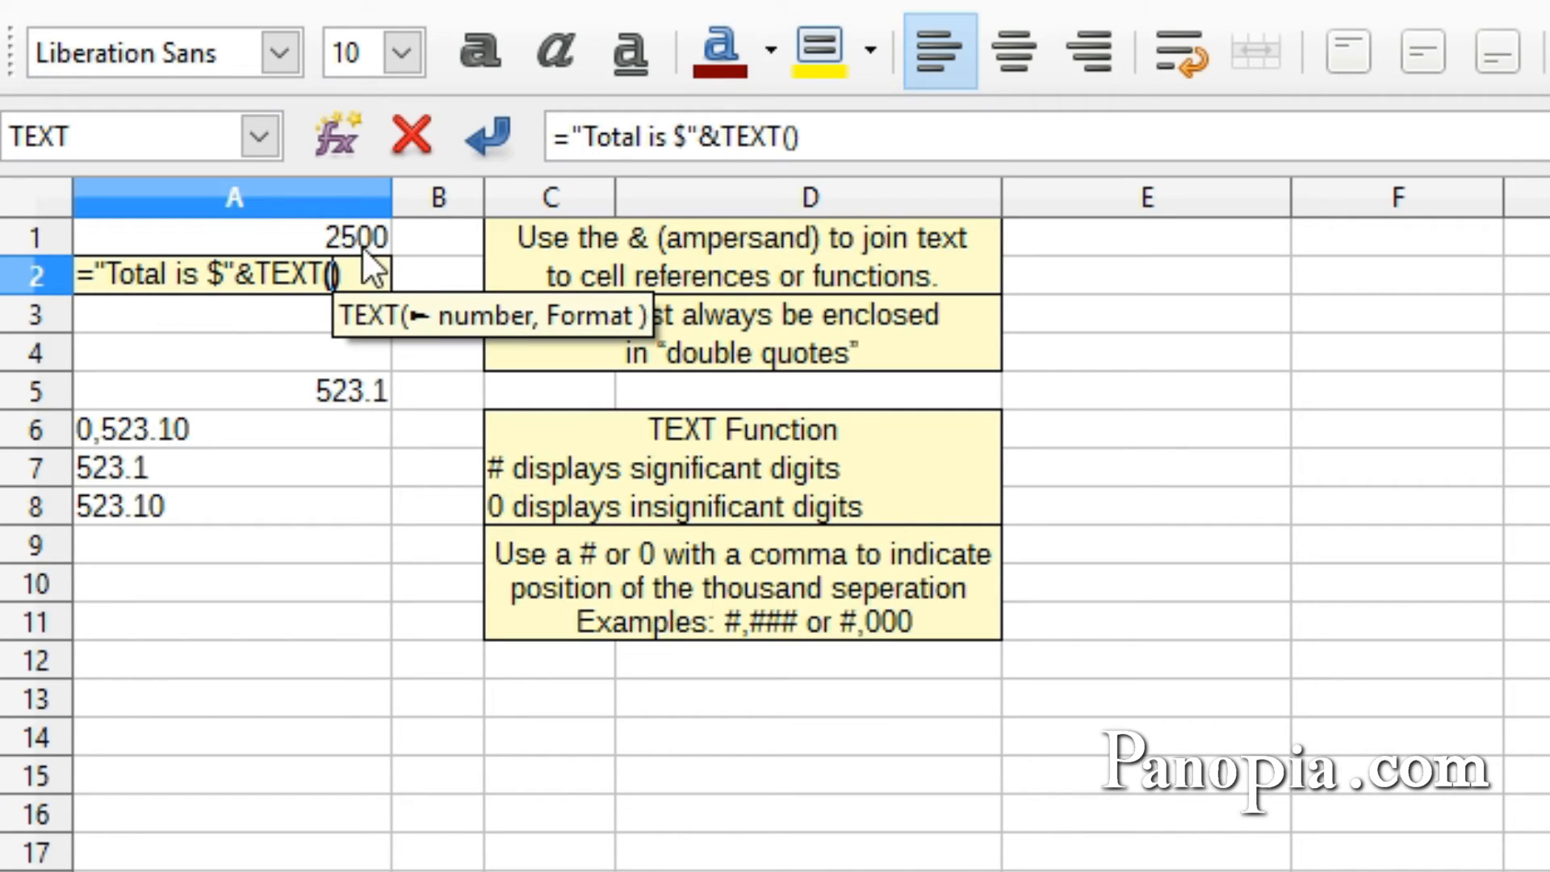
click(336, 243)
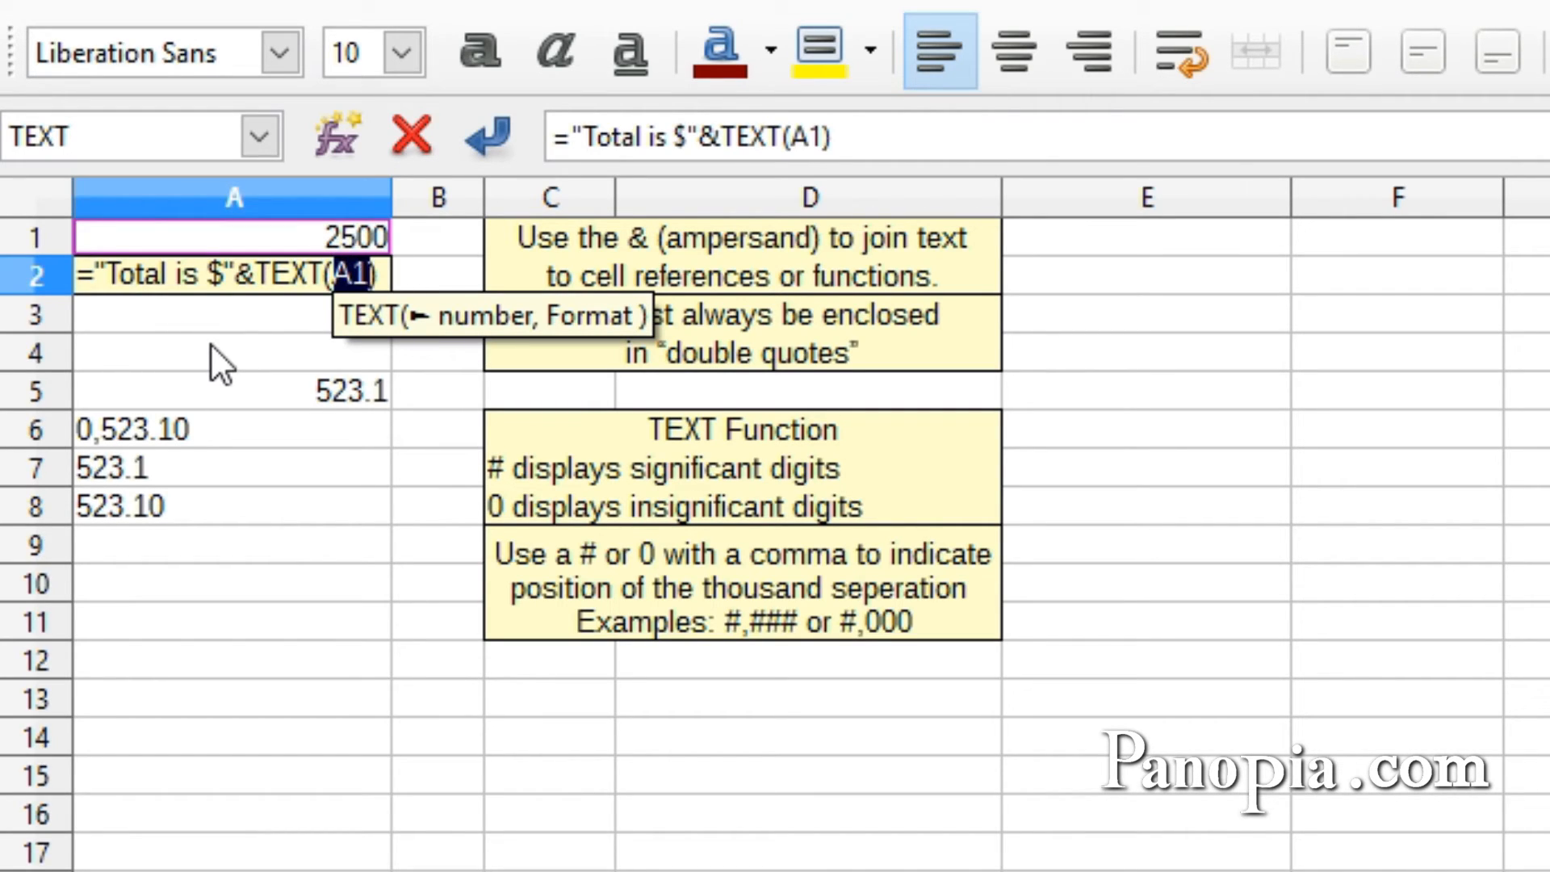
Step: Complete the TEXT function in A2 with the format code "#,###.00" and enter the formula
text(,)
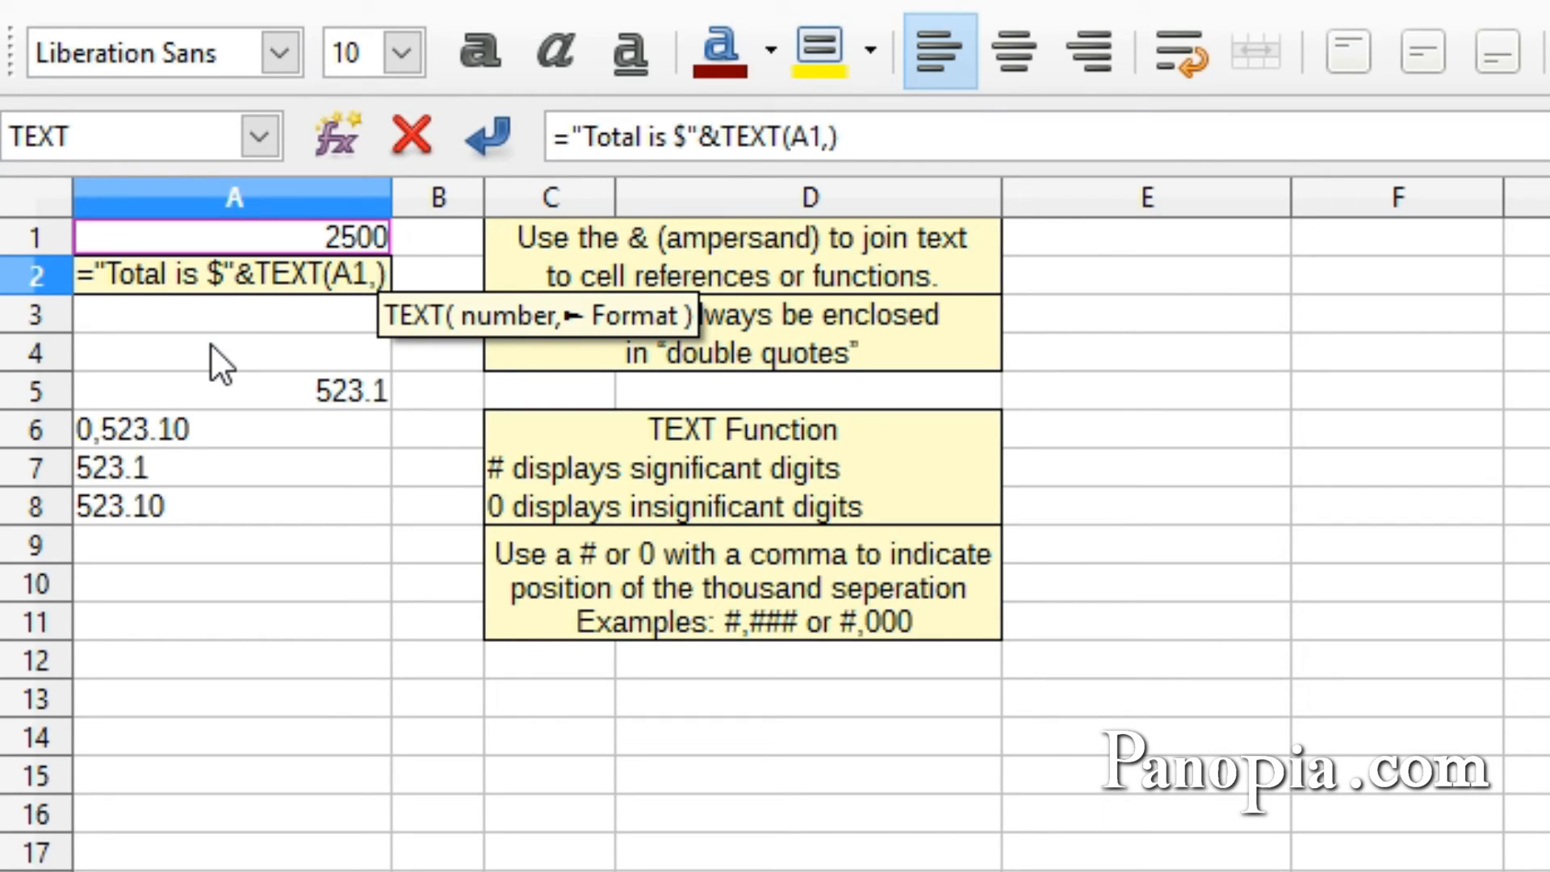
text(")
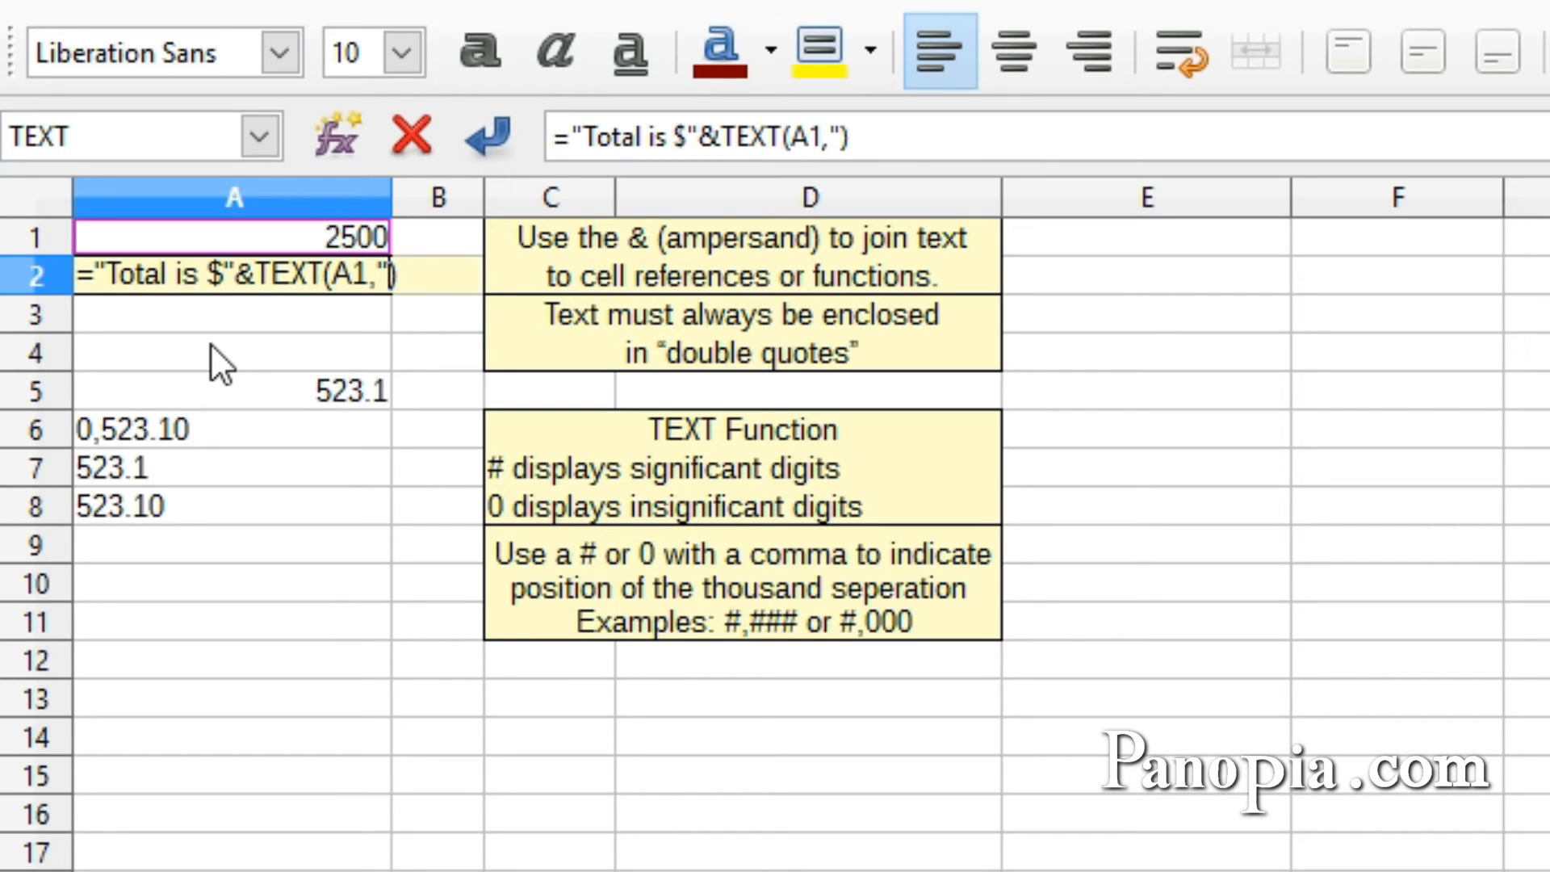
text(#)
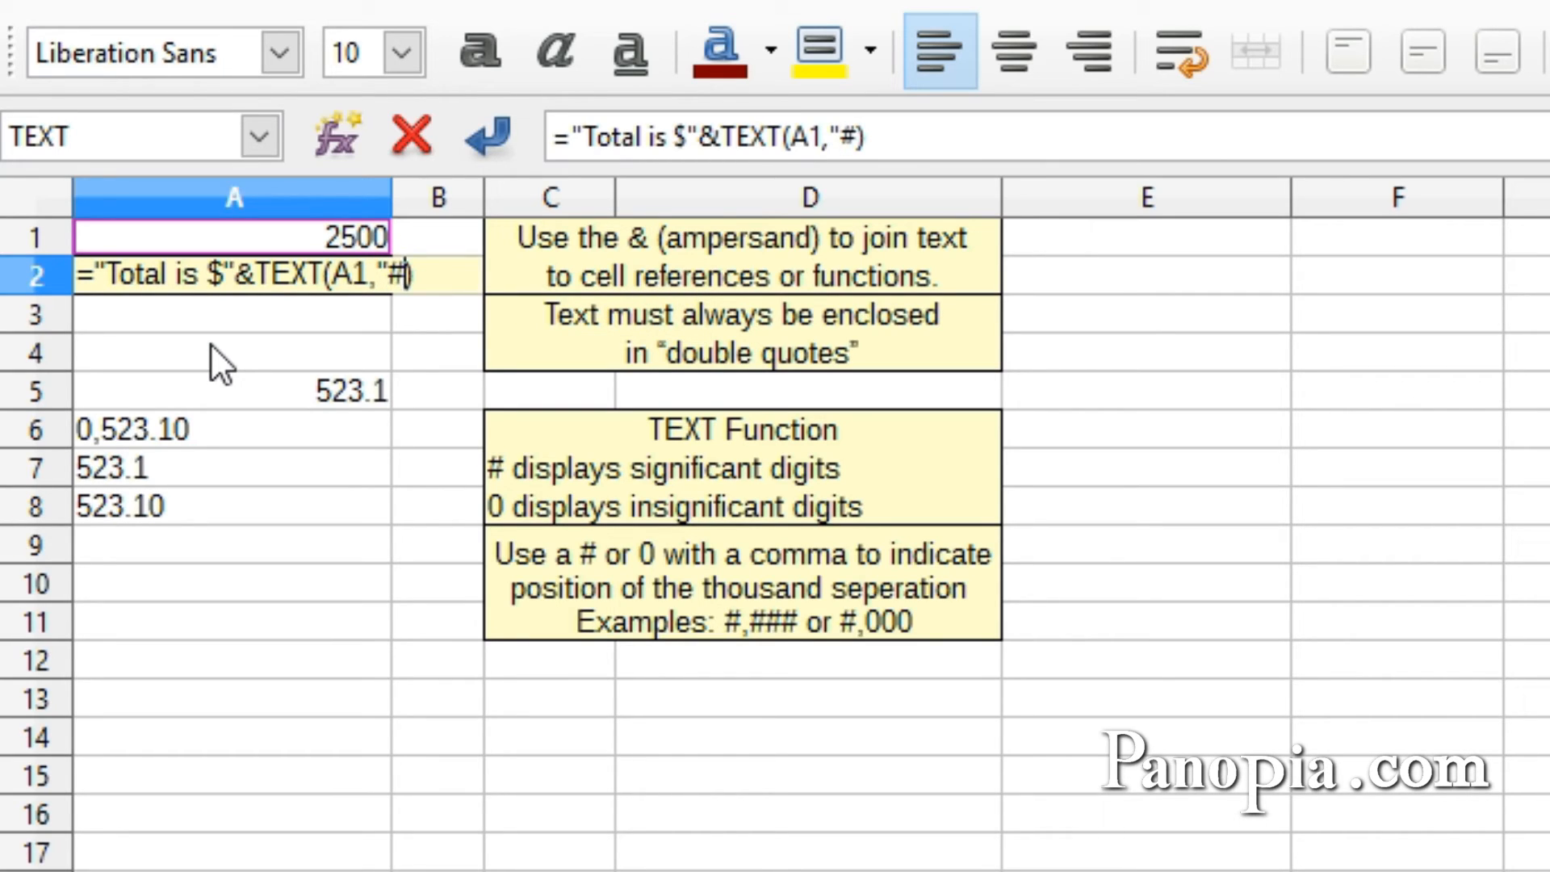
text(,#)
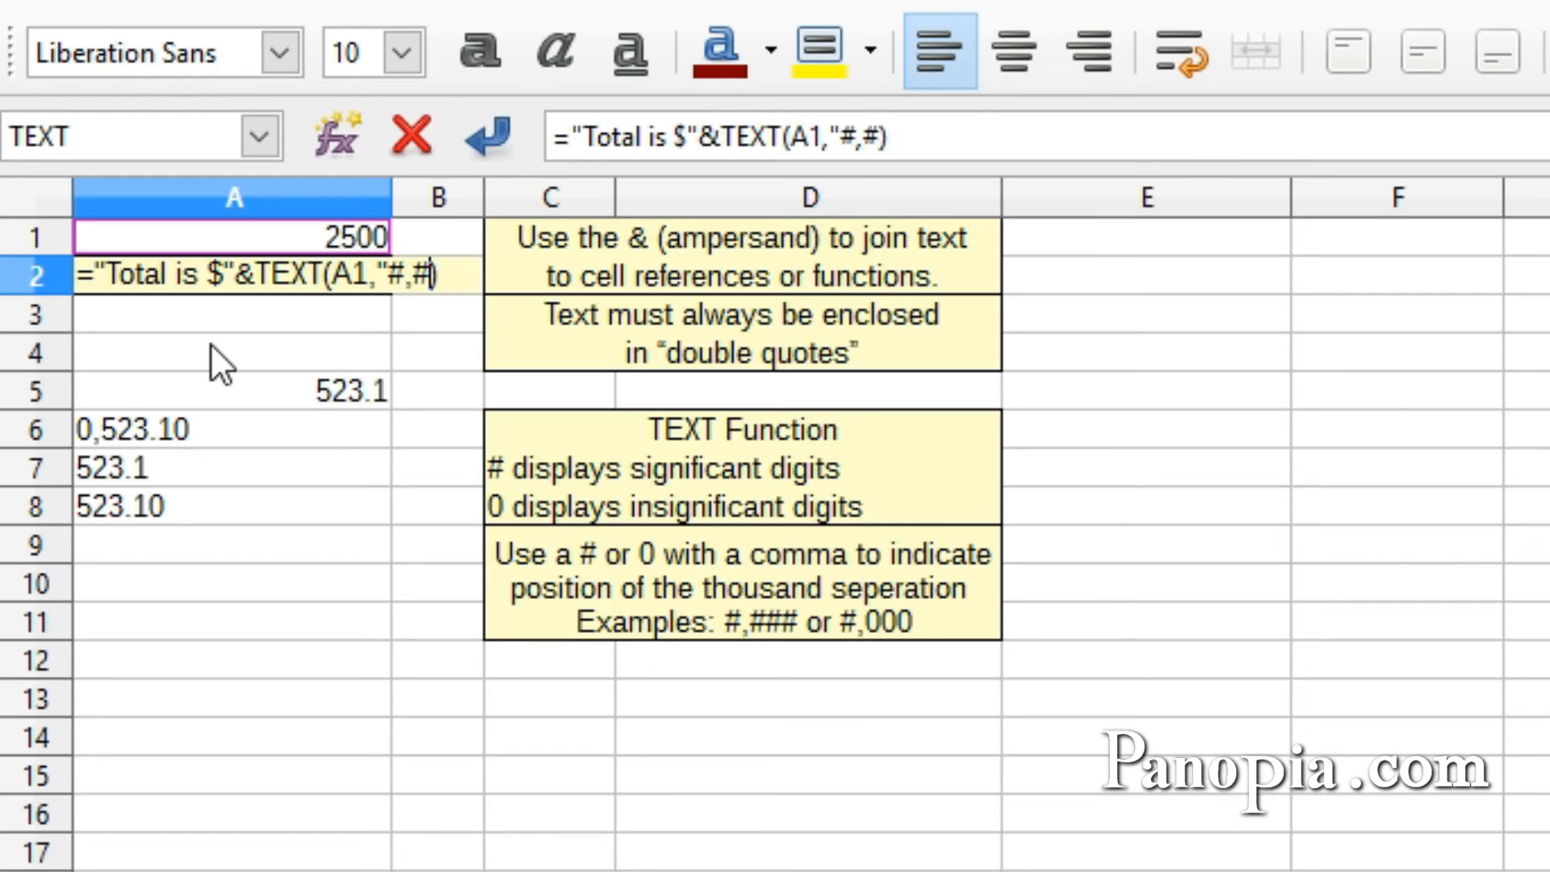
text(##)
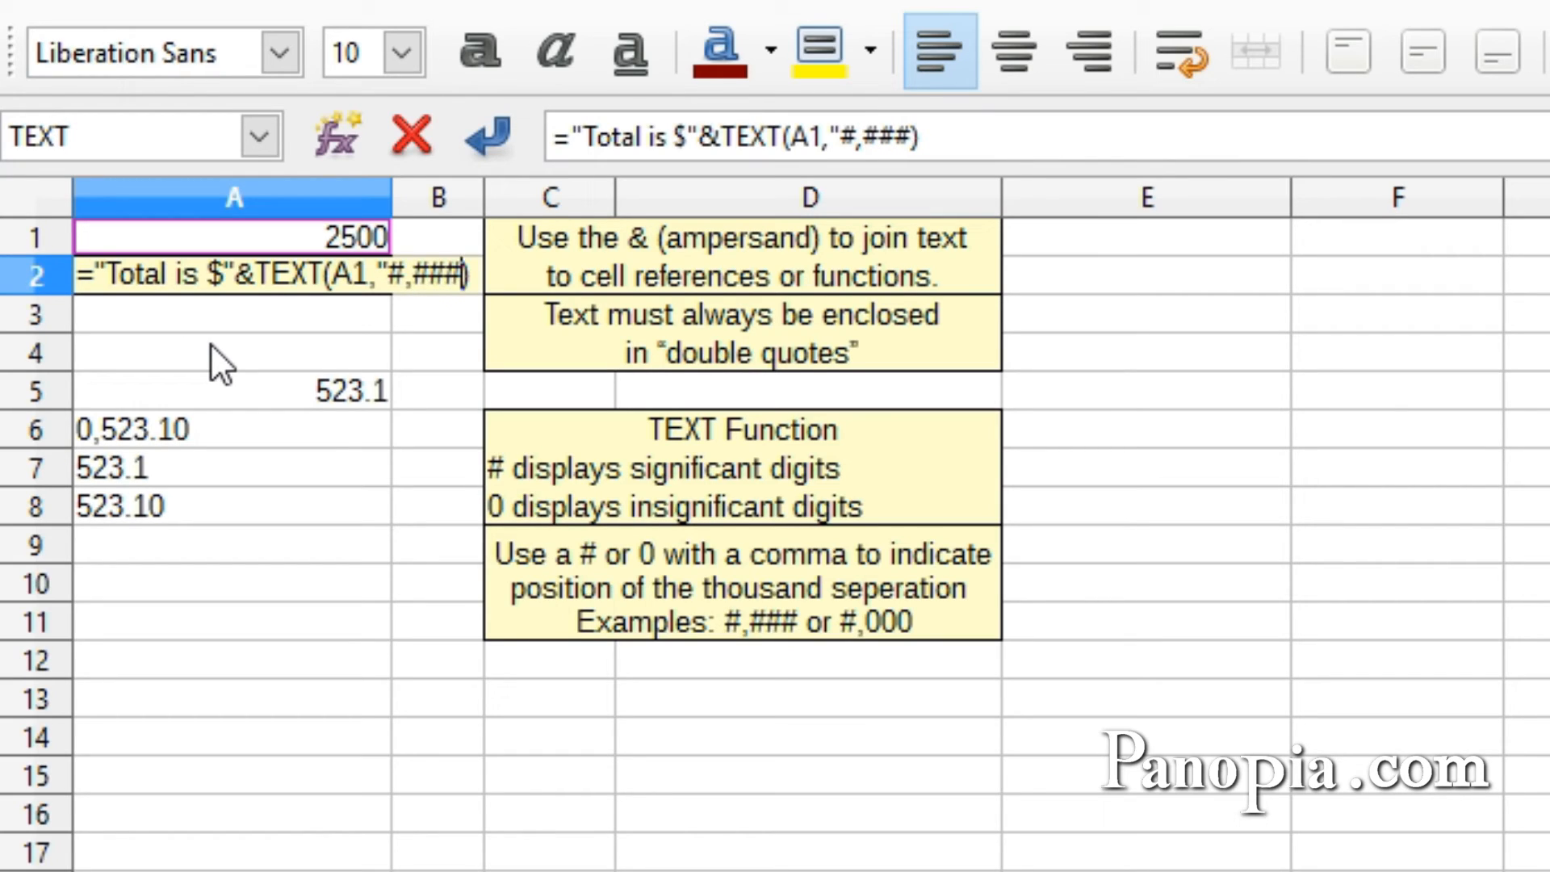
text(.0)
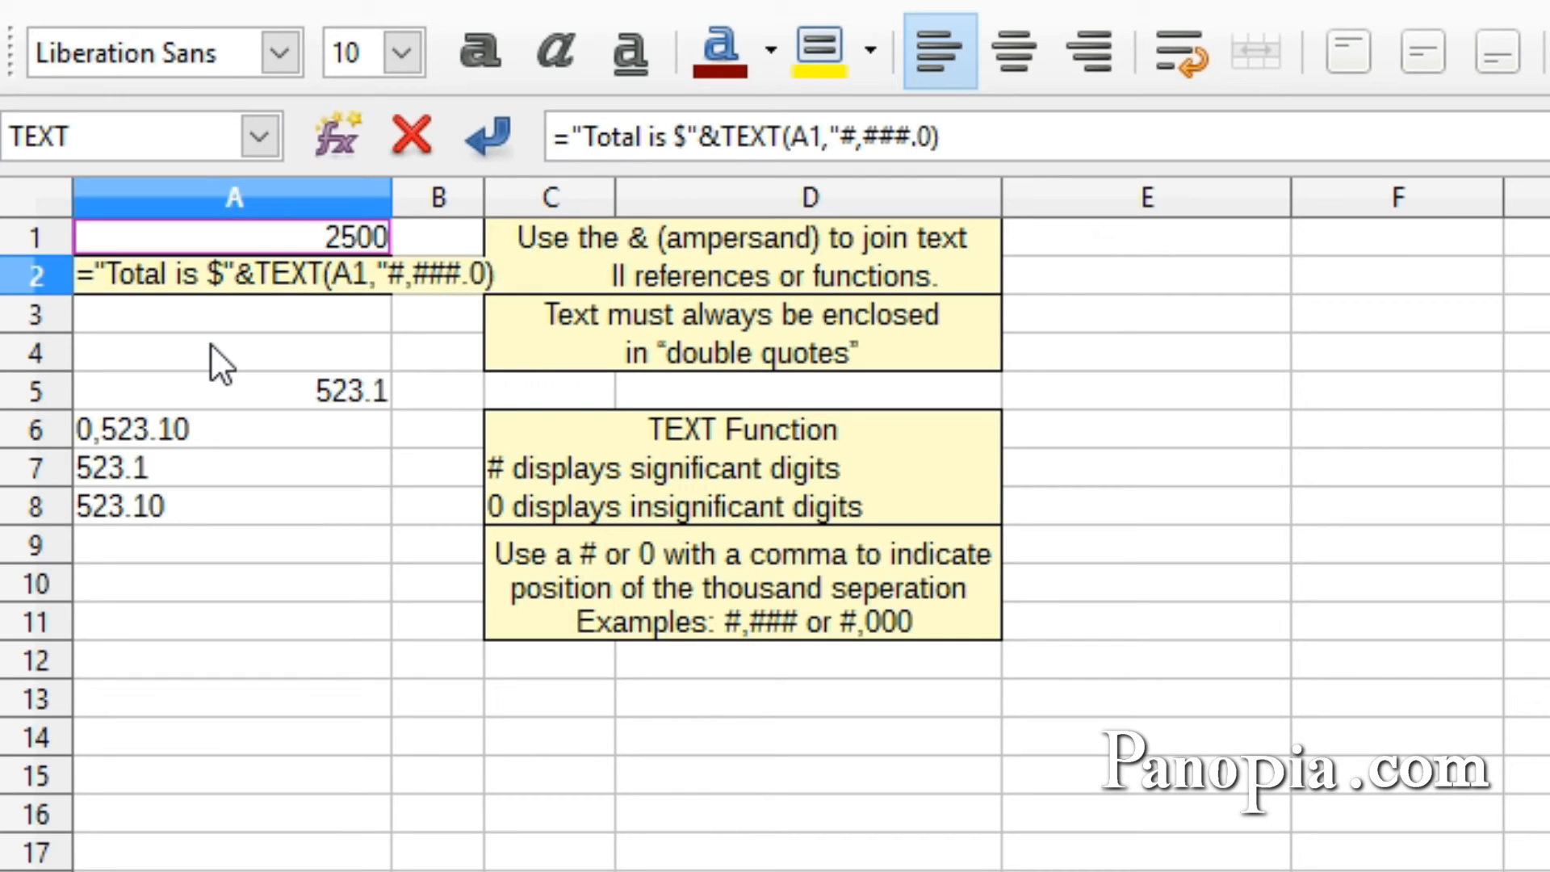
text(0")
key(Return)
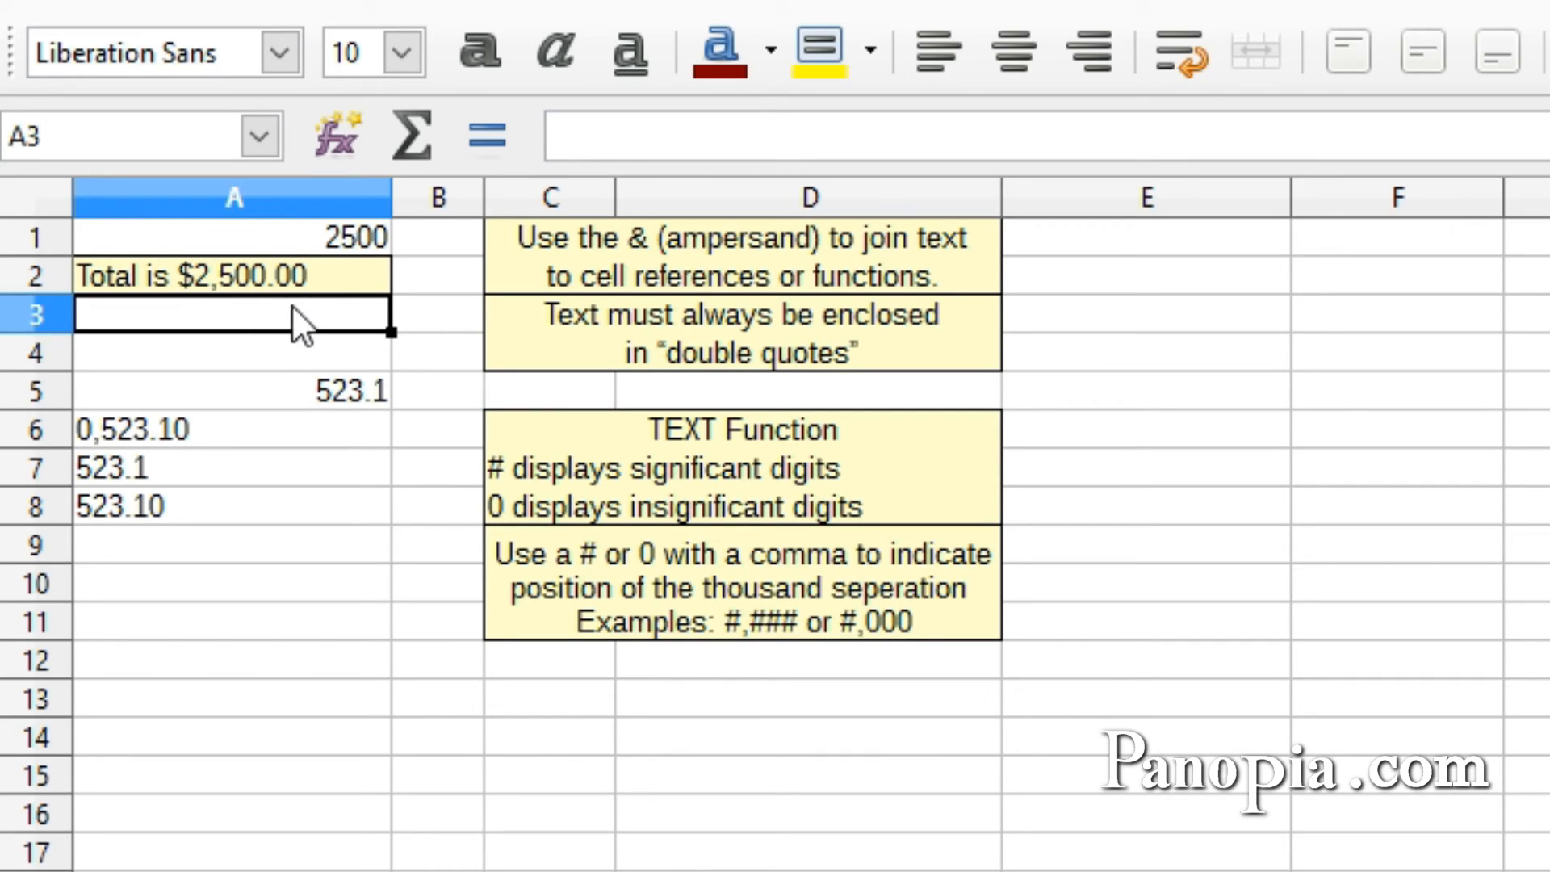
Step: Set the value of cell A1 to 3555000.10
click(324, 239)
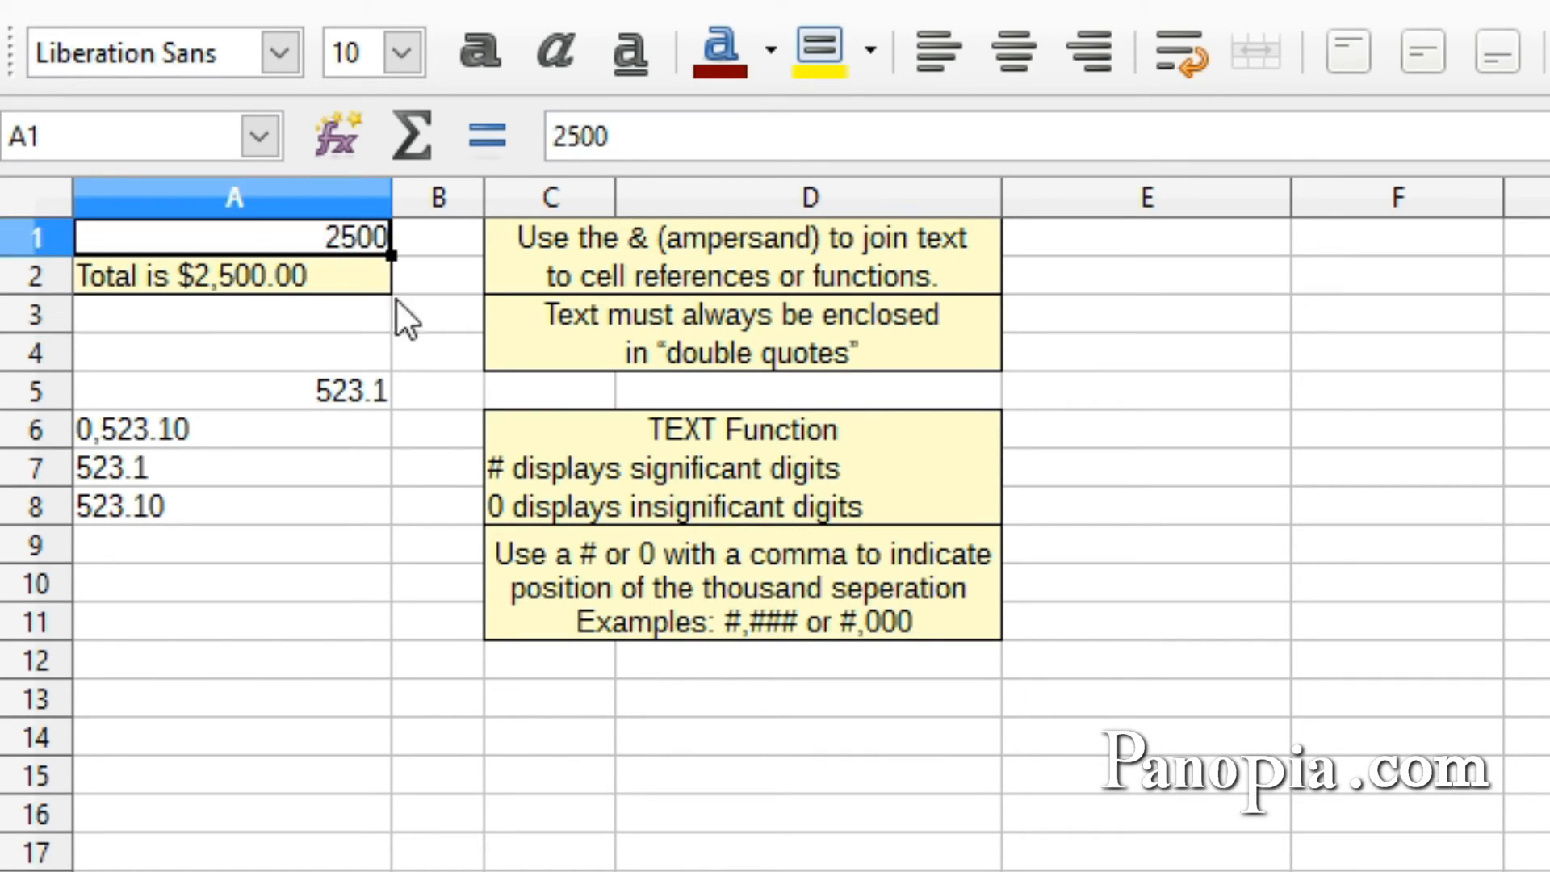
text(3)
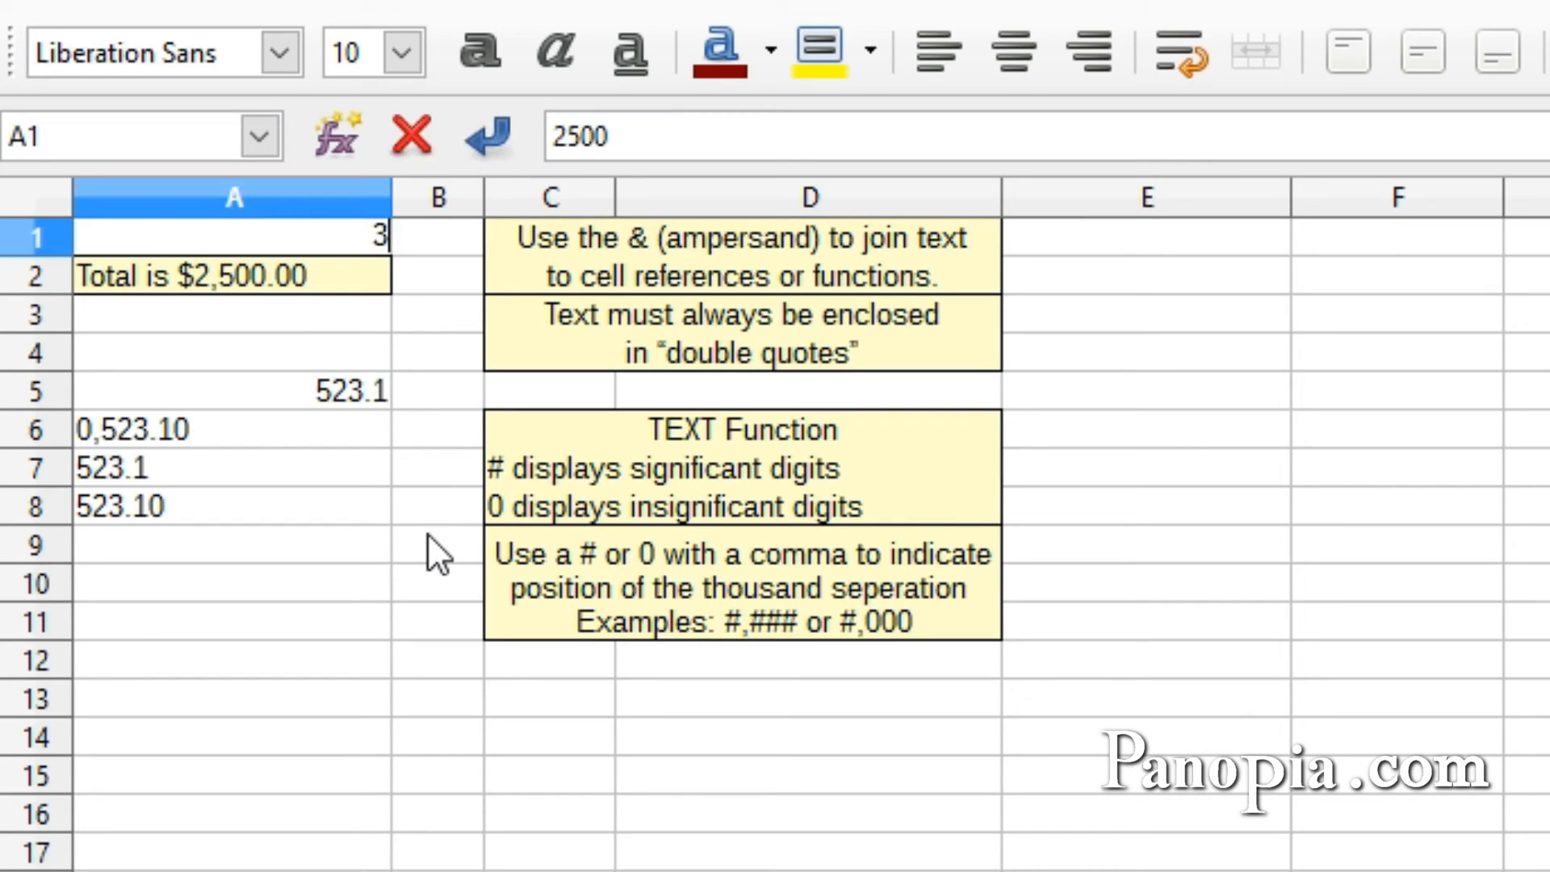
text(555)
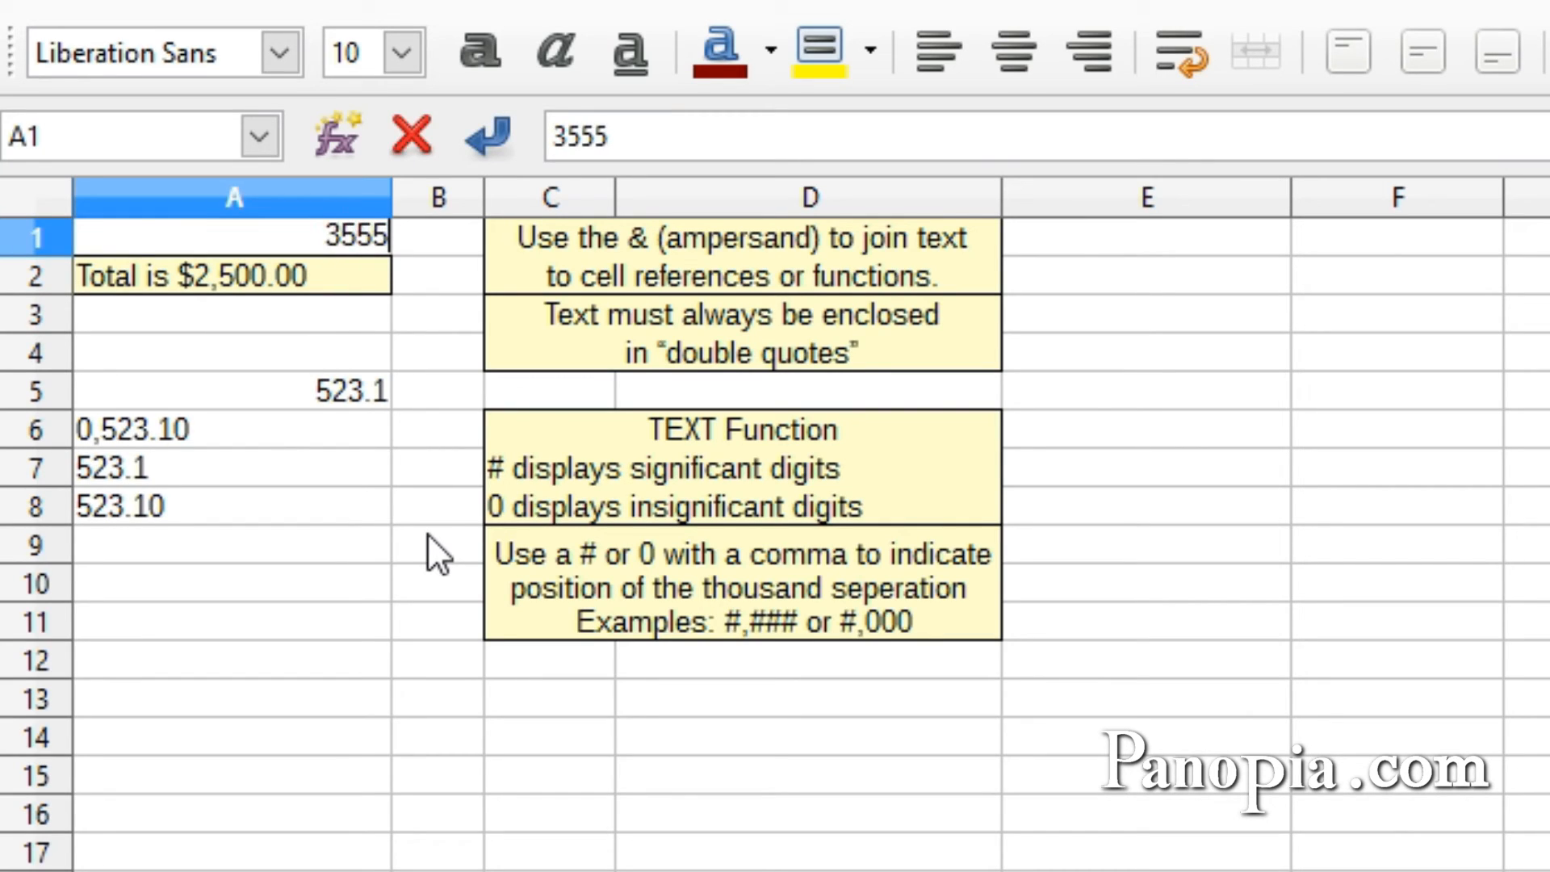
text(00)
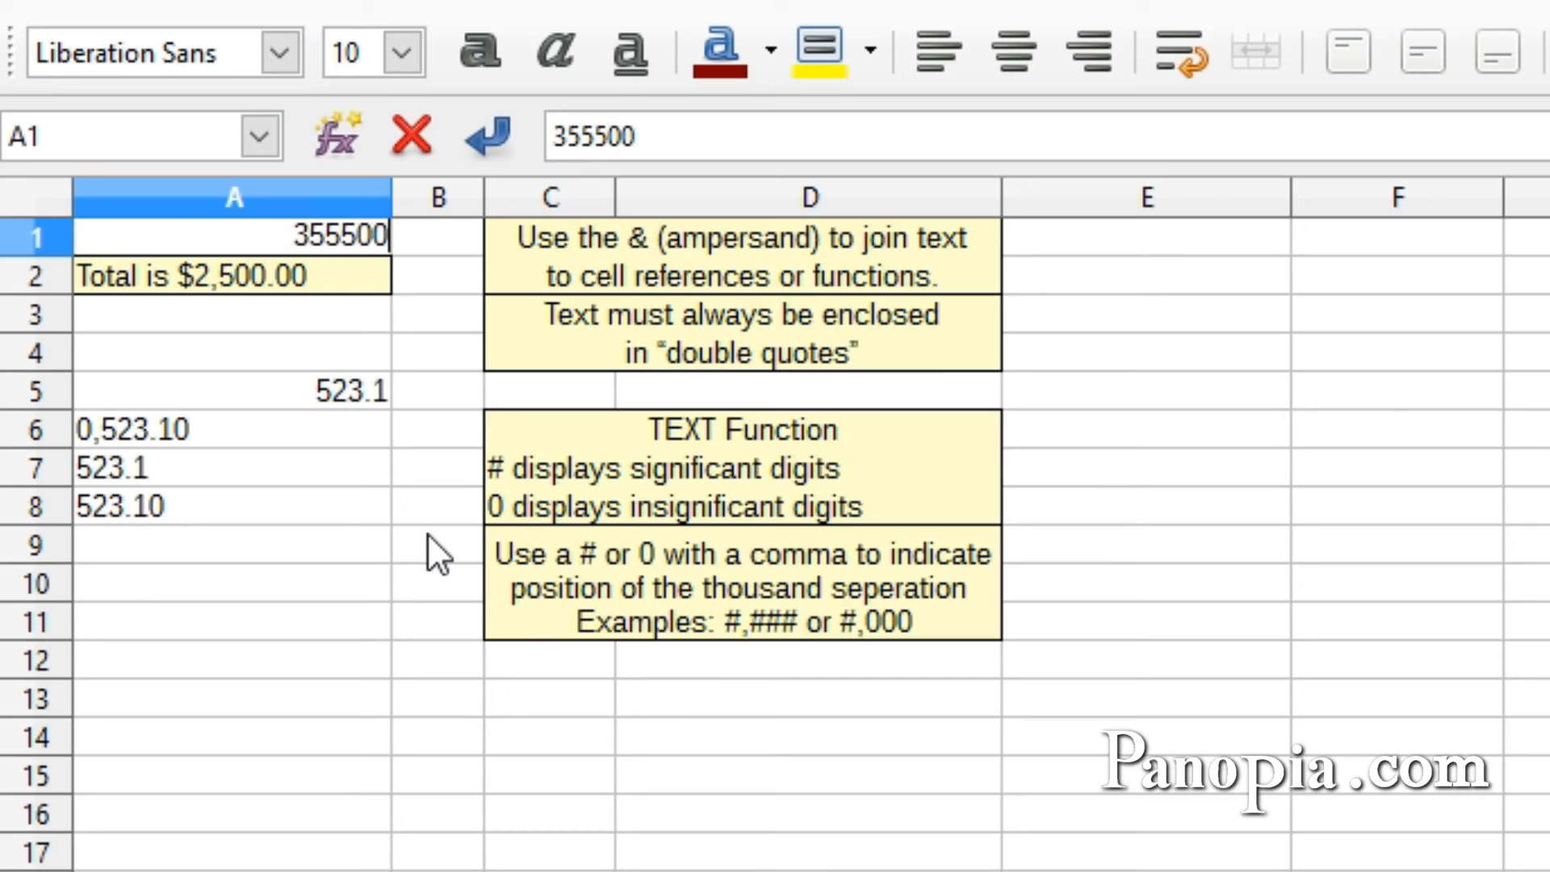
text(0.10)
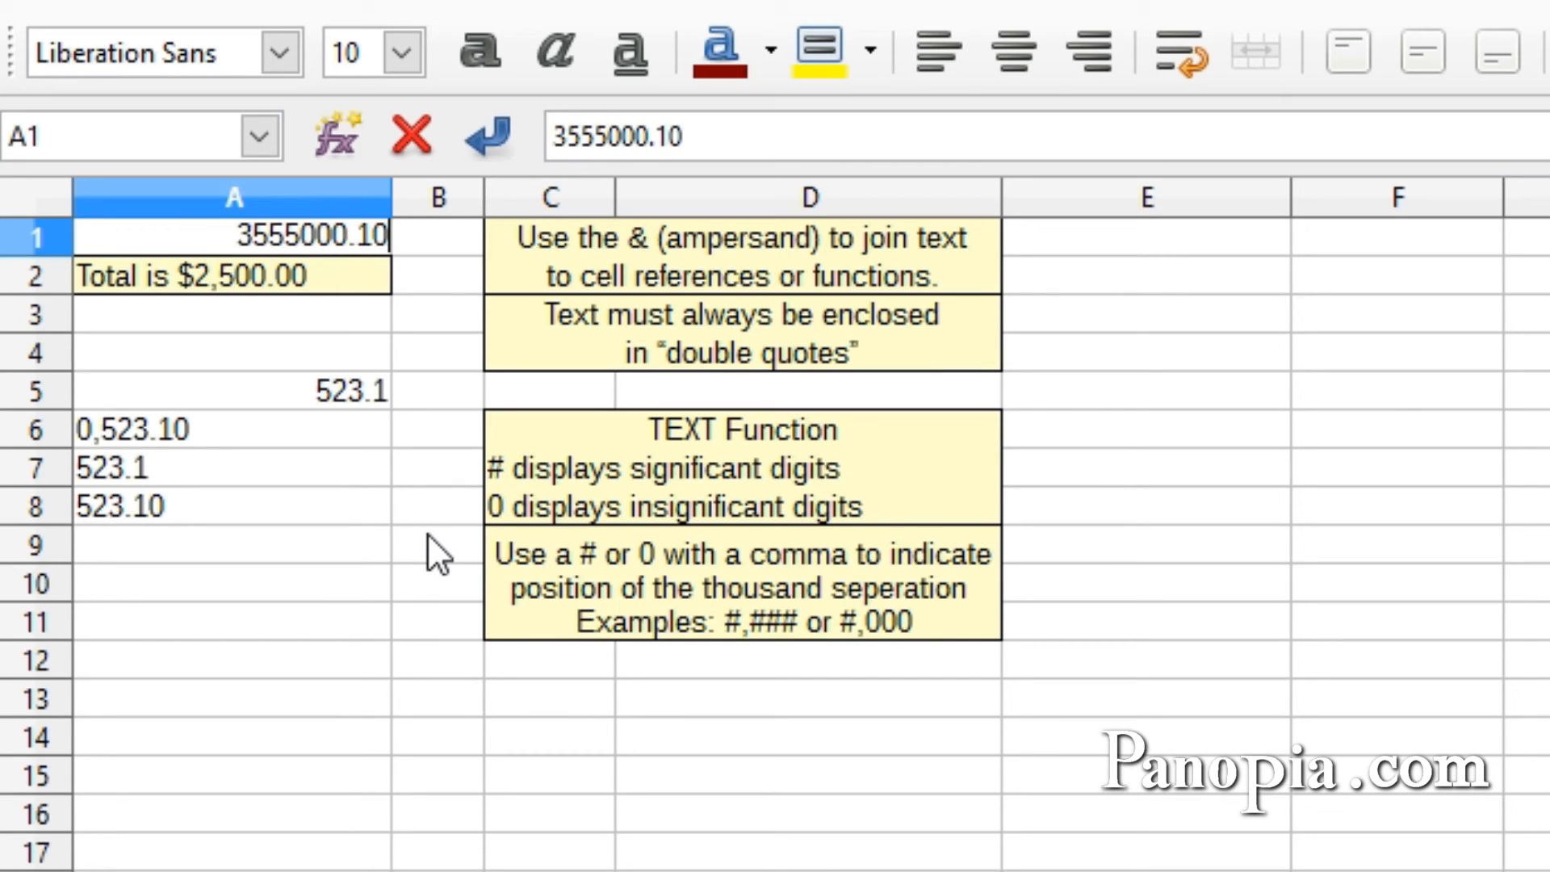
key(Return)
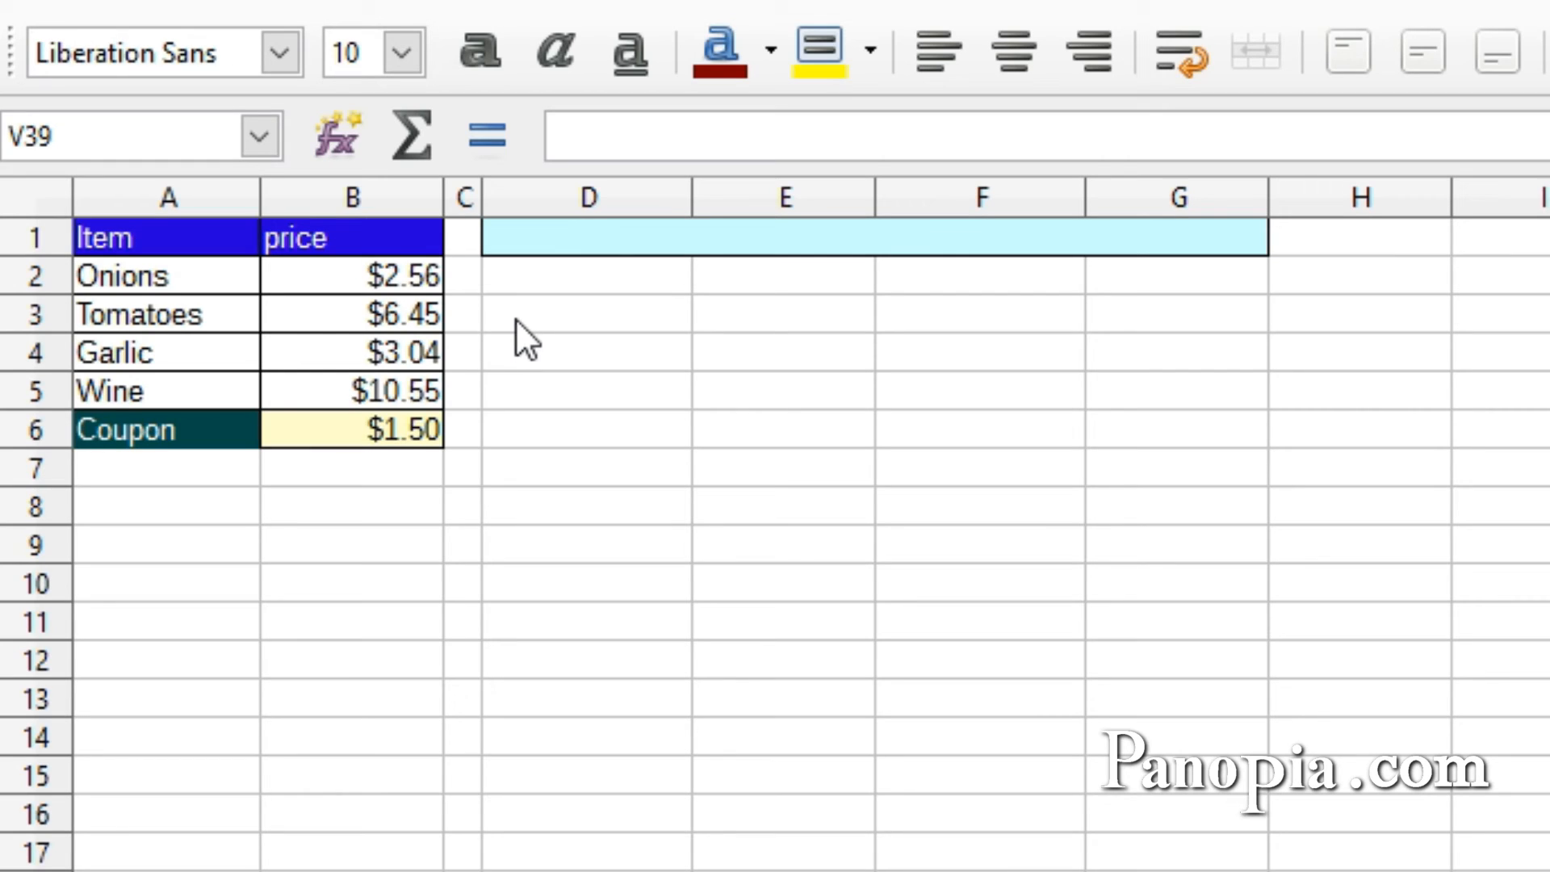
Step: Start a formula in merged cell D1 with the text "Your total is $" followed by an ampersand
click(542, 242)
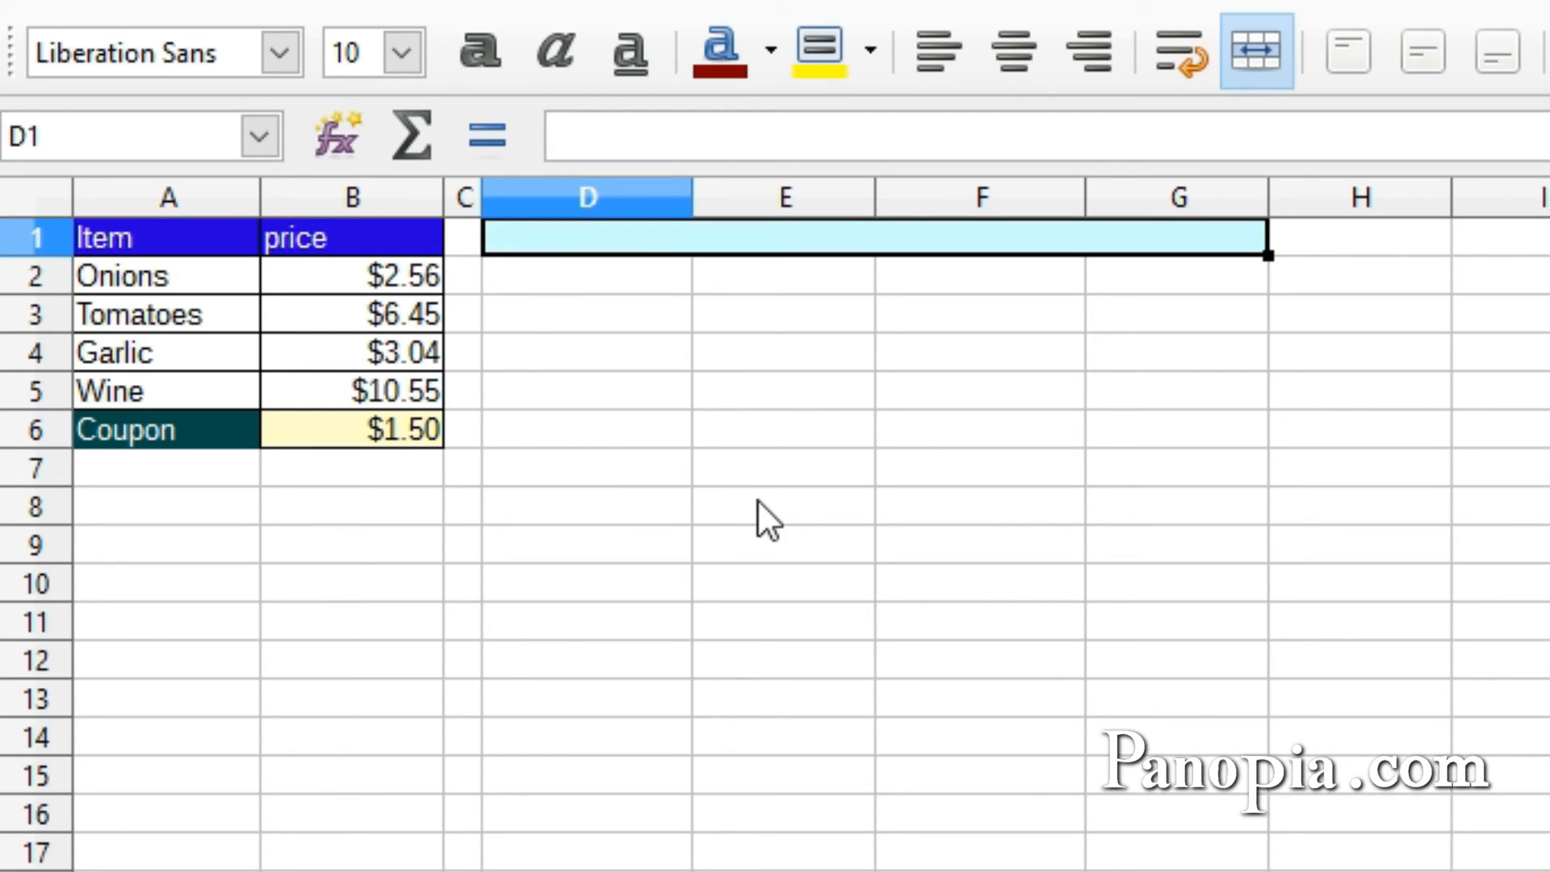
text(=)
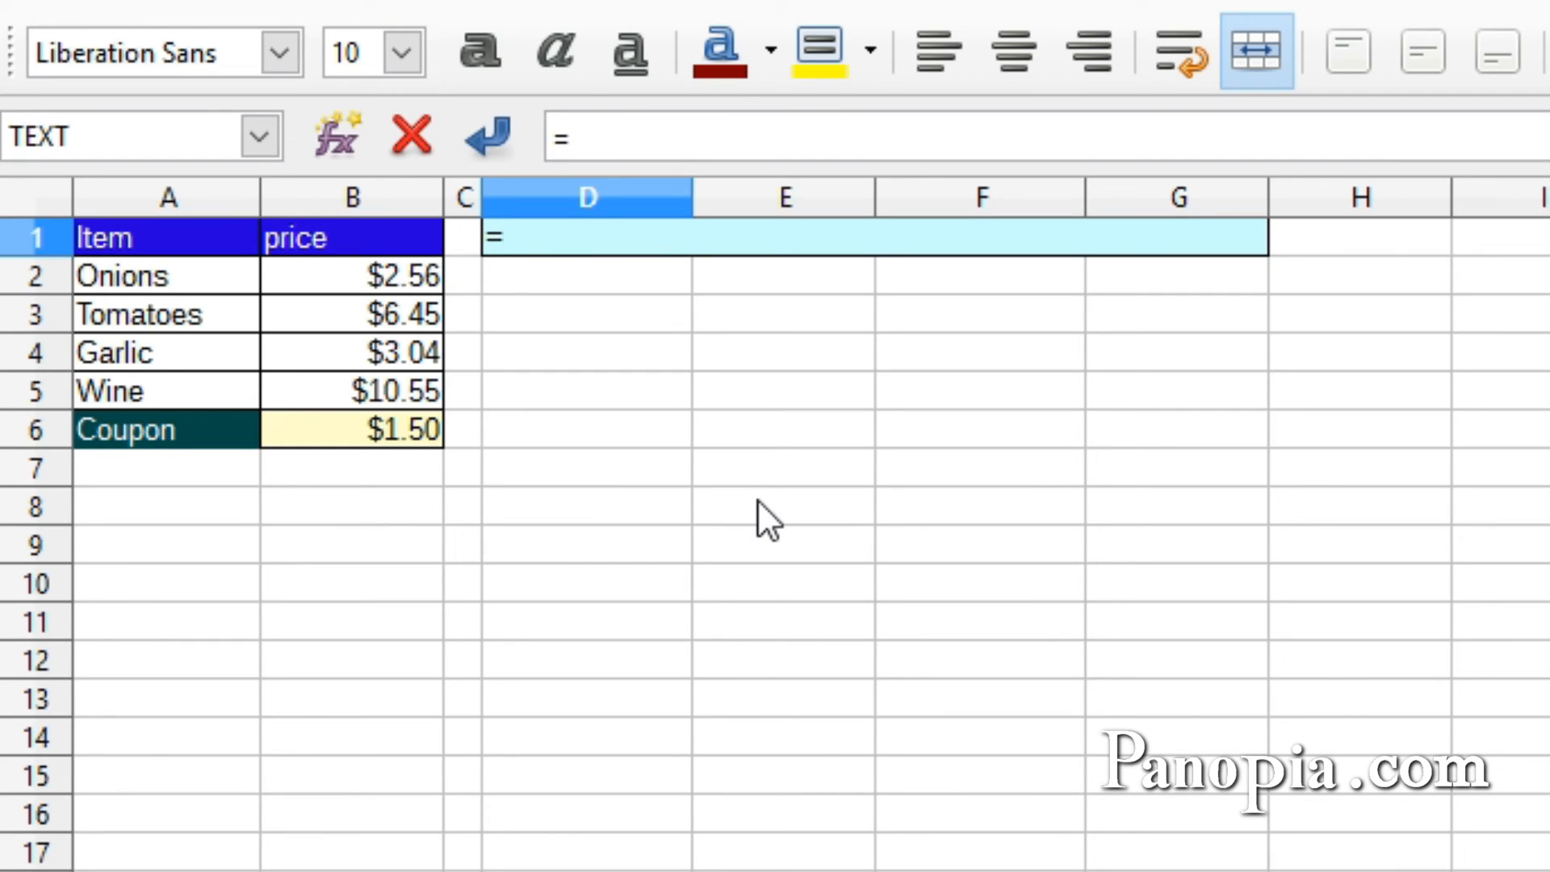
text("Your)
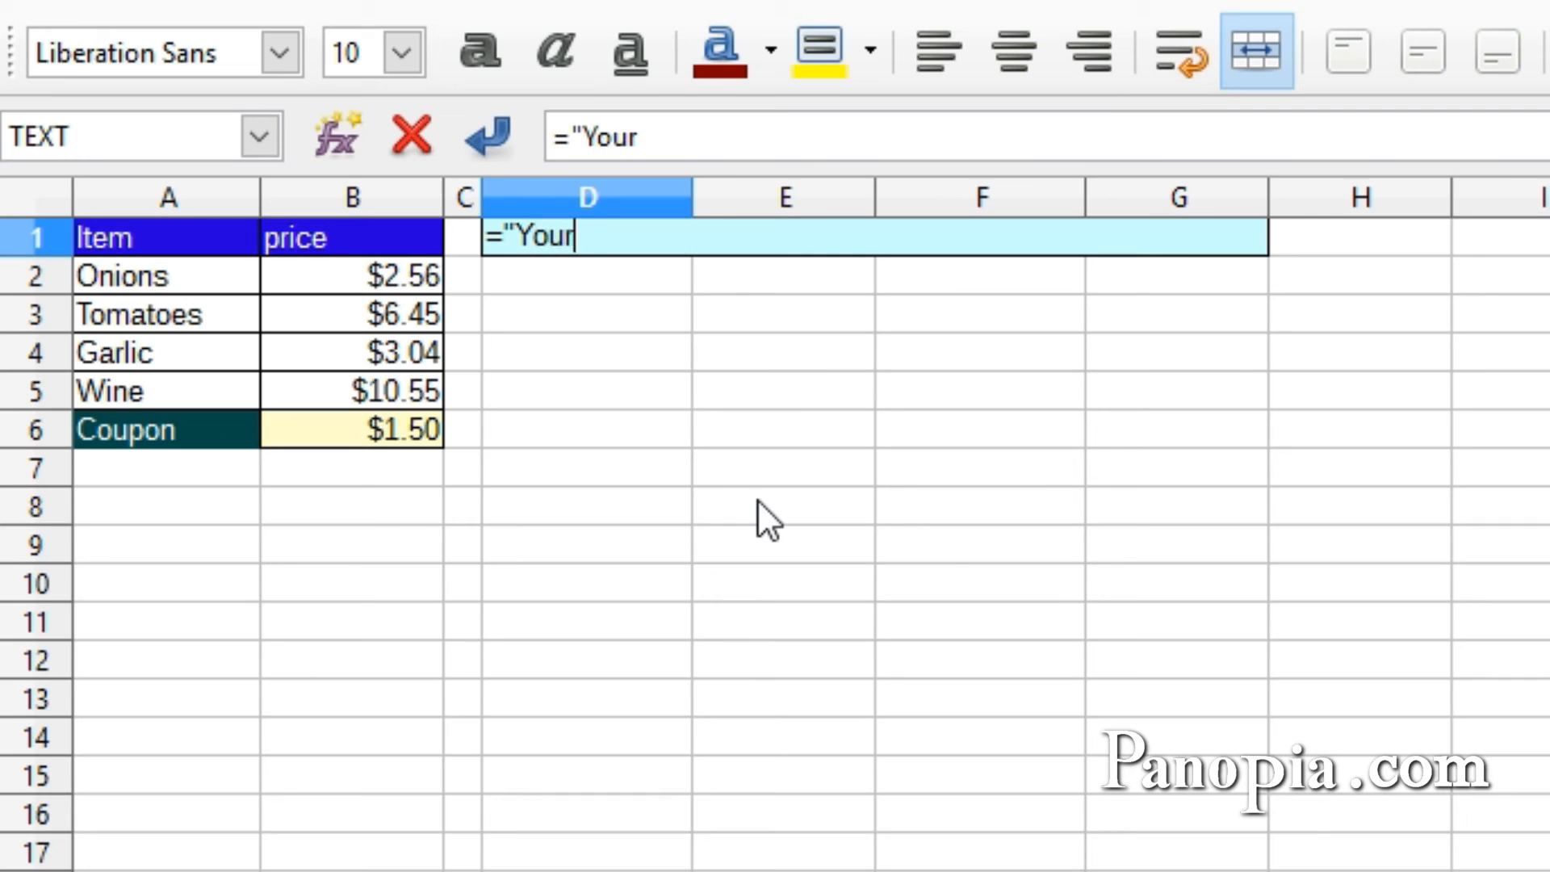
text( total )
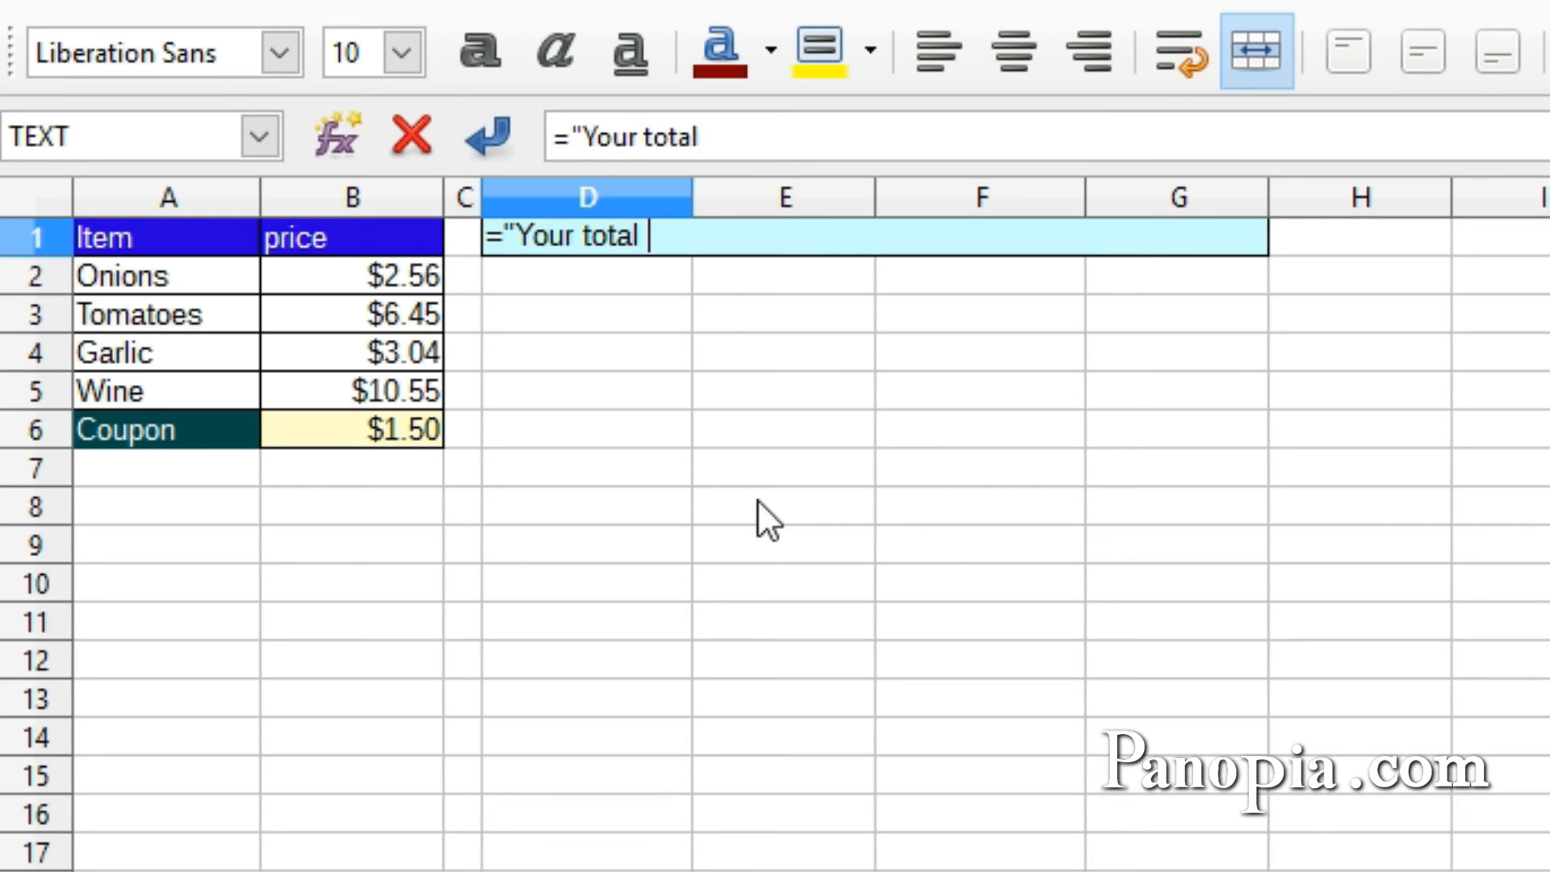
text(is $)
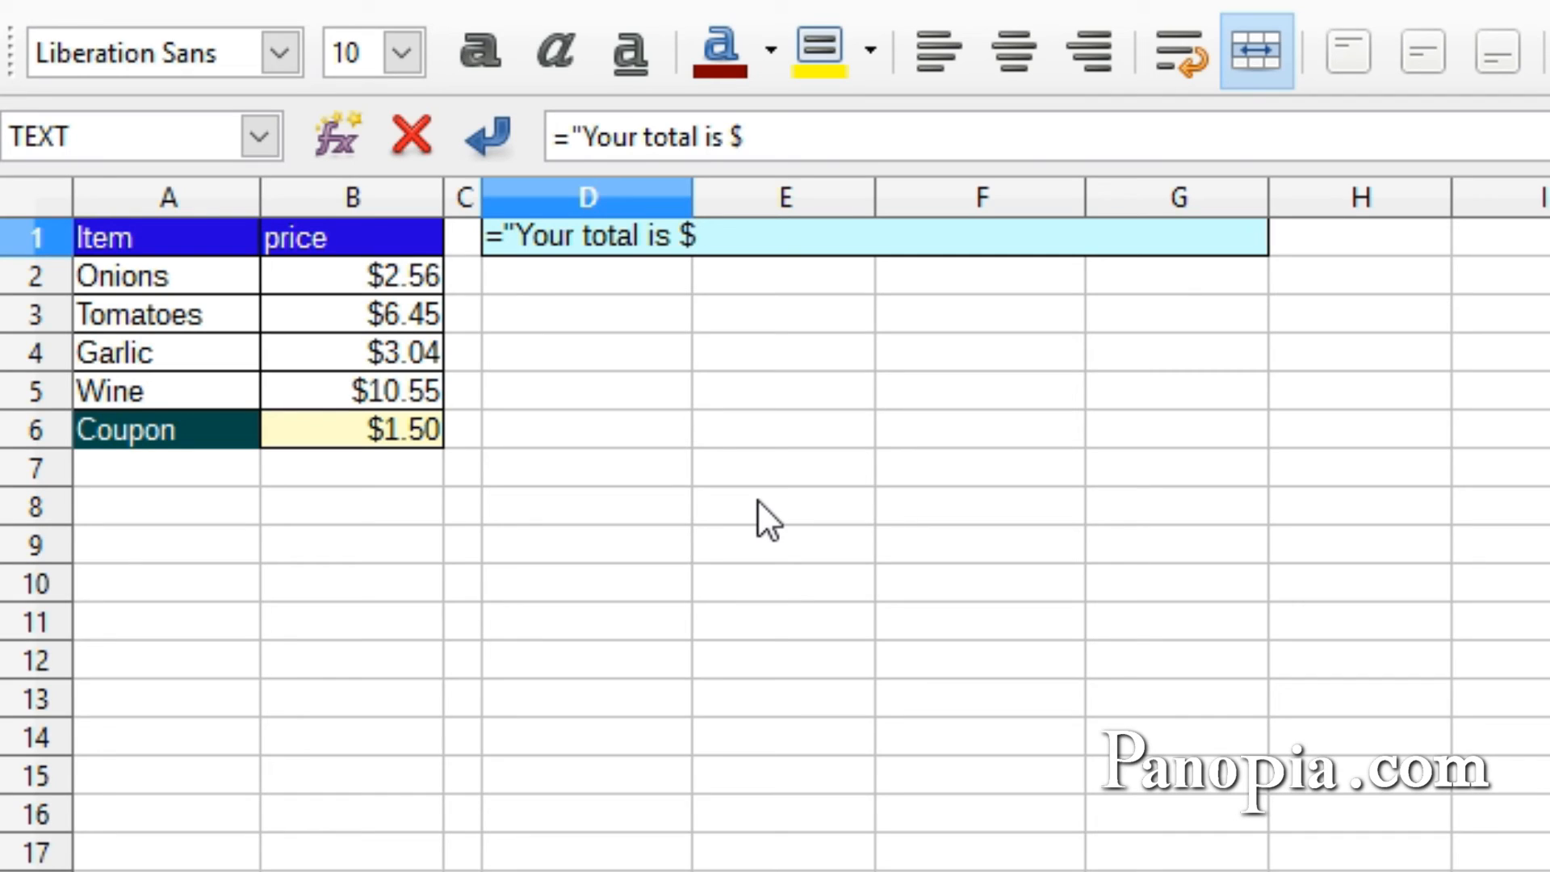
text("&)
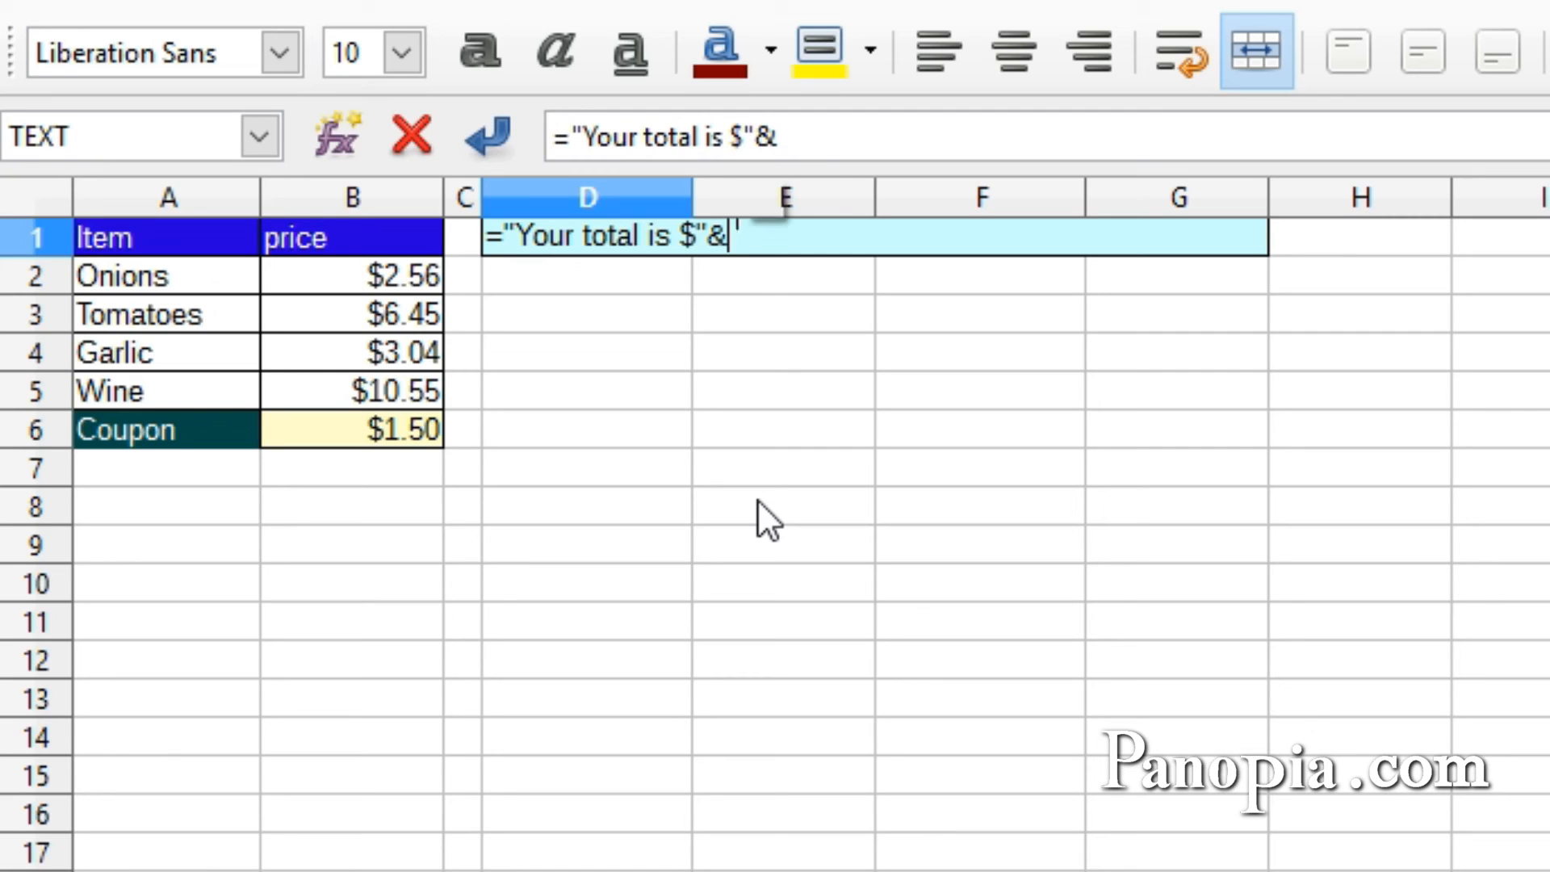
Step: Add a TEXT function to the D1 formula whose number is the sum of B2:B5 minus the coupon in B6
text(text)
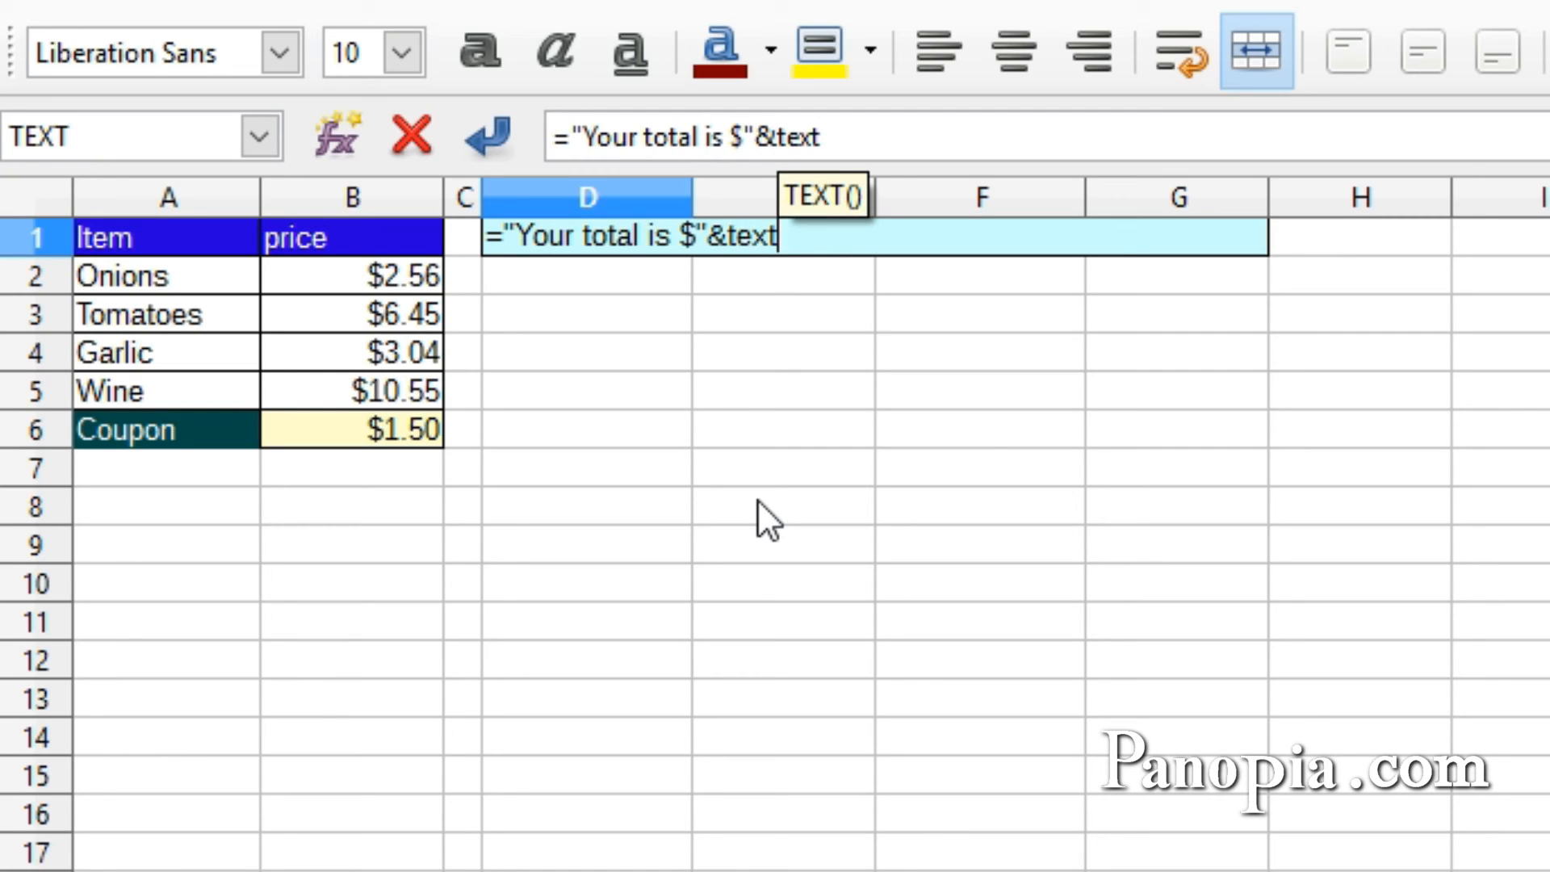
key(Return)
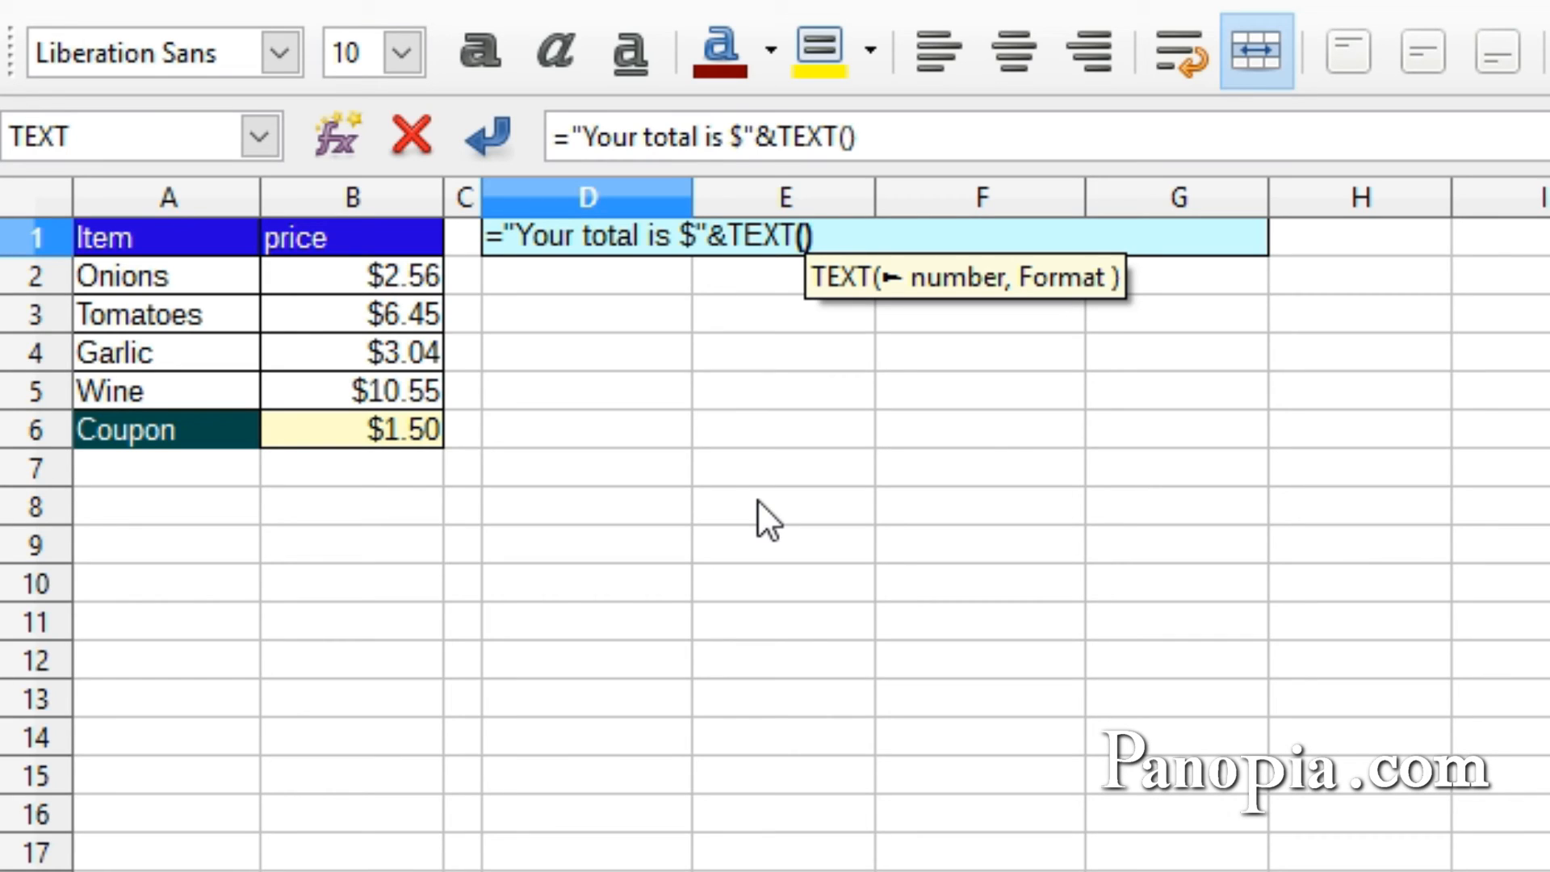
text(sum)
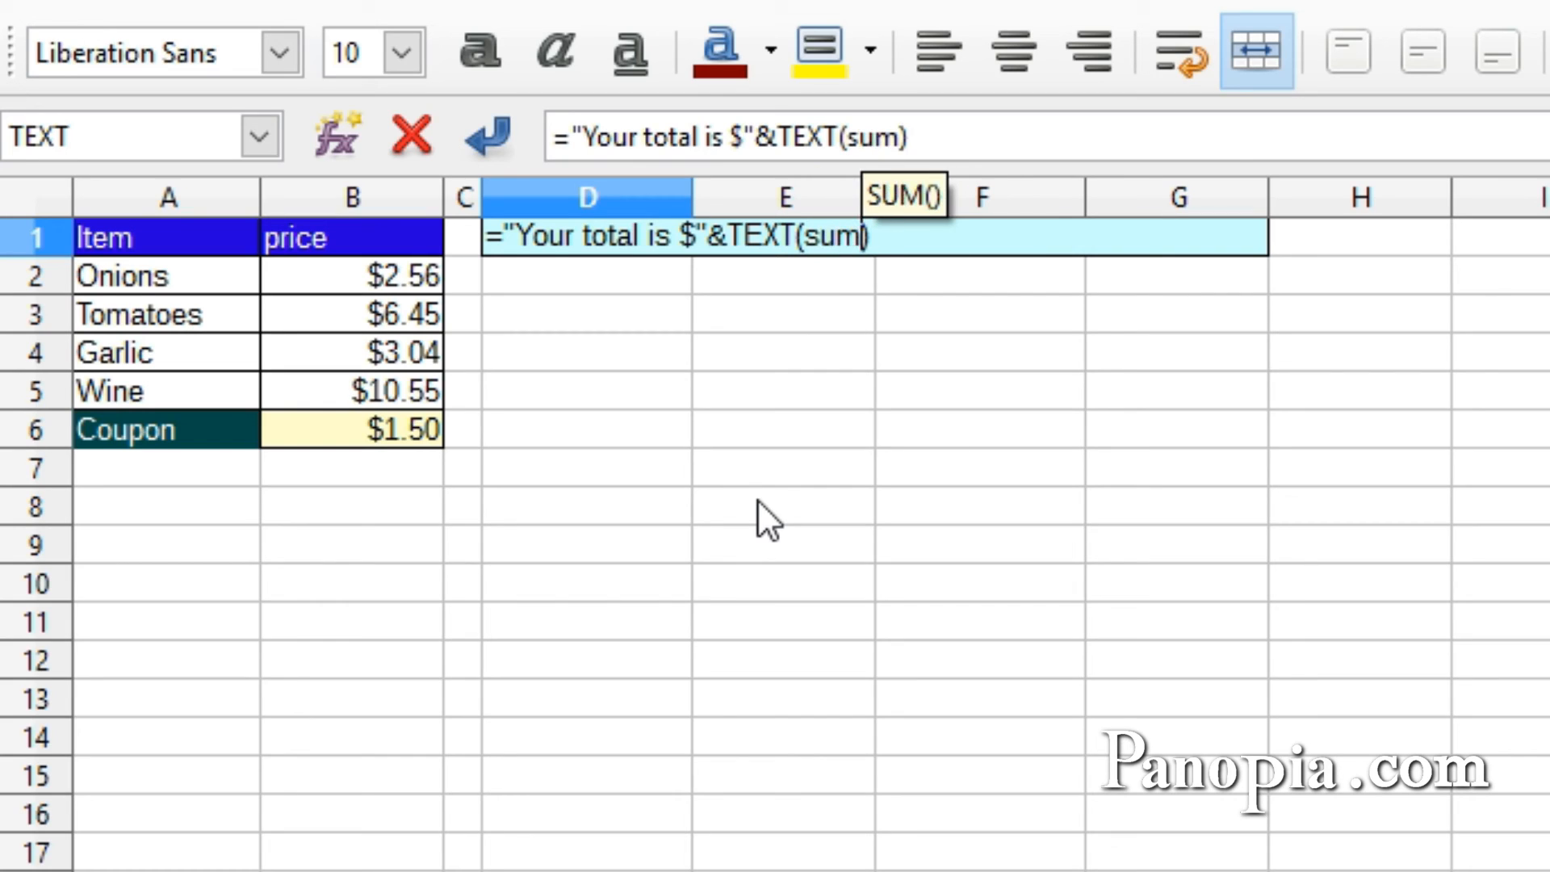
key(Return)
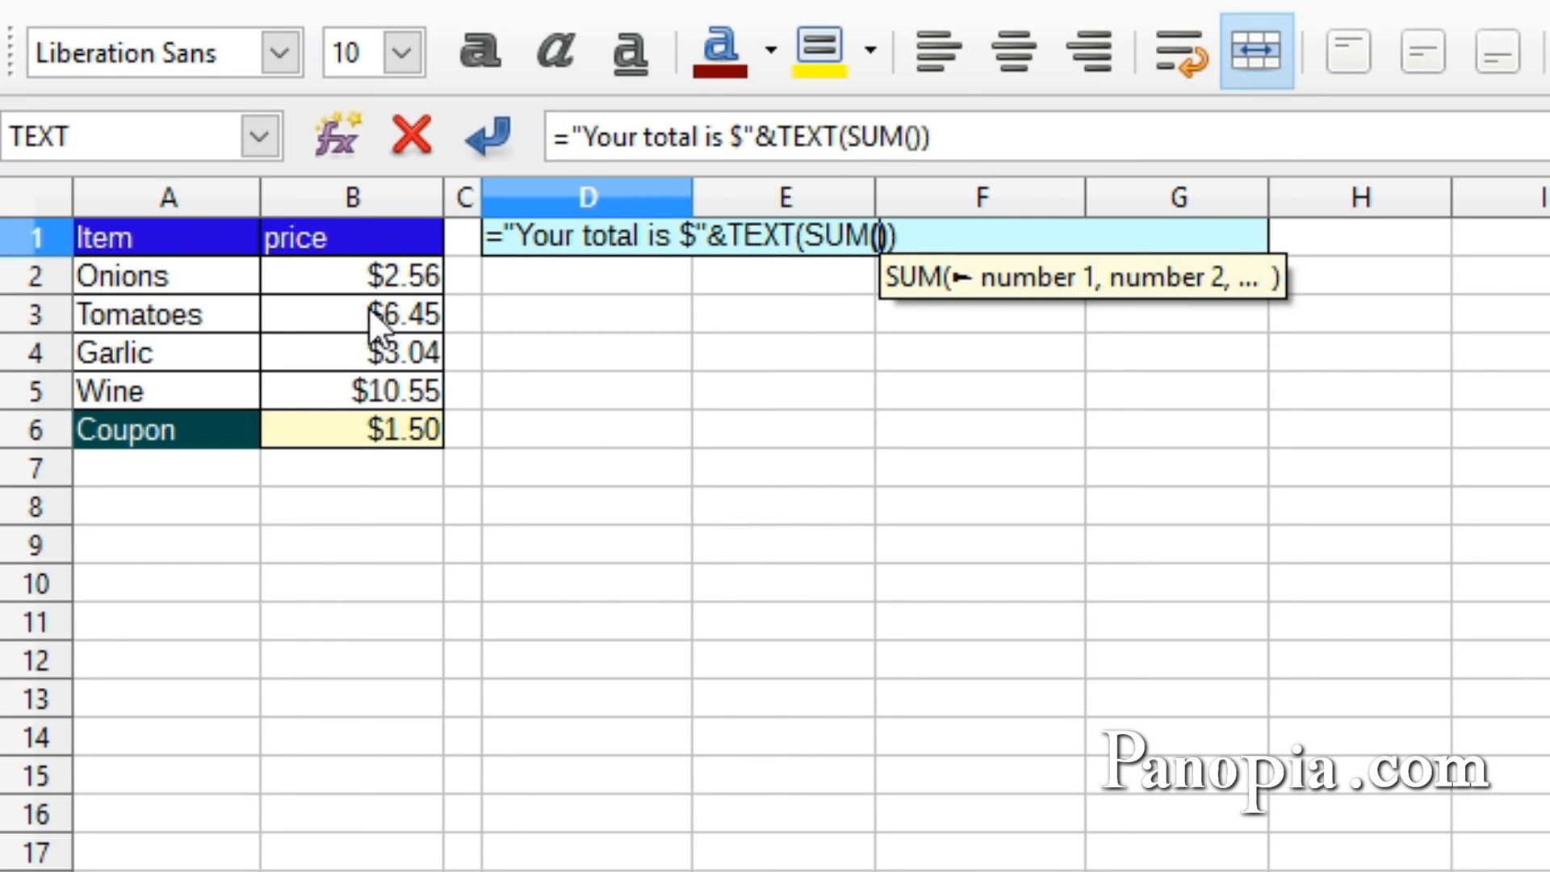
drag(379, 278, 361, 396)
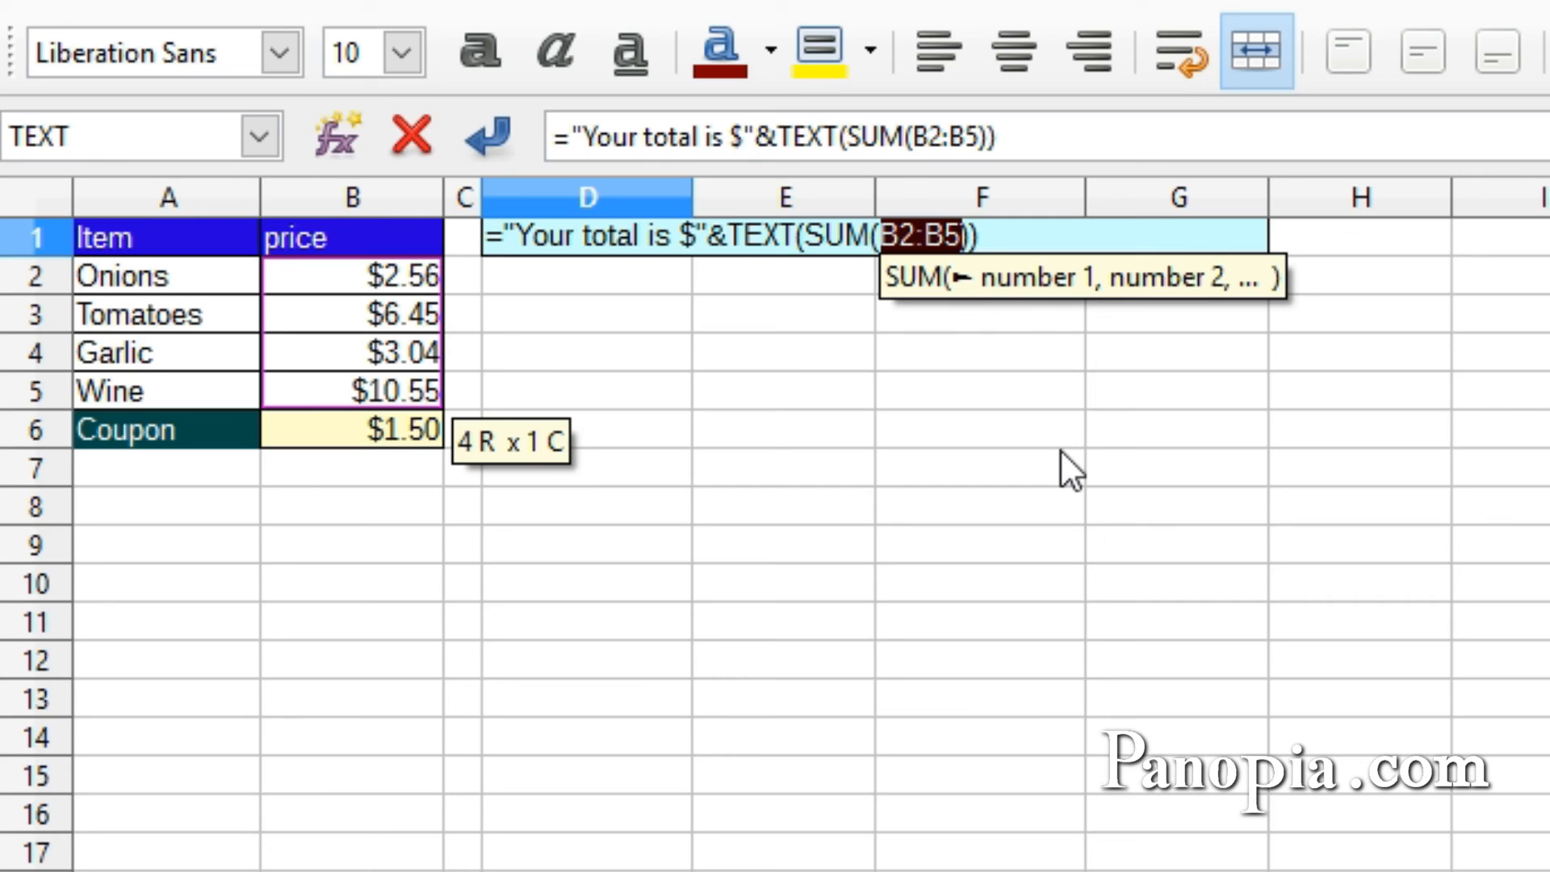
click(976, 233)
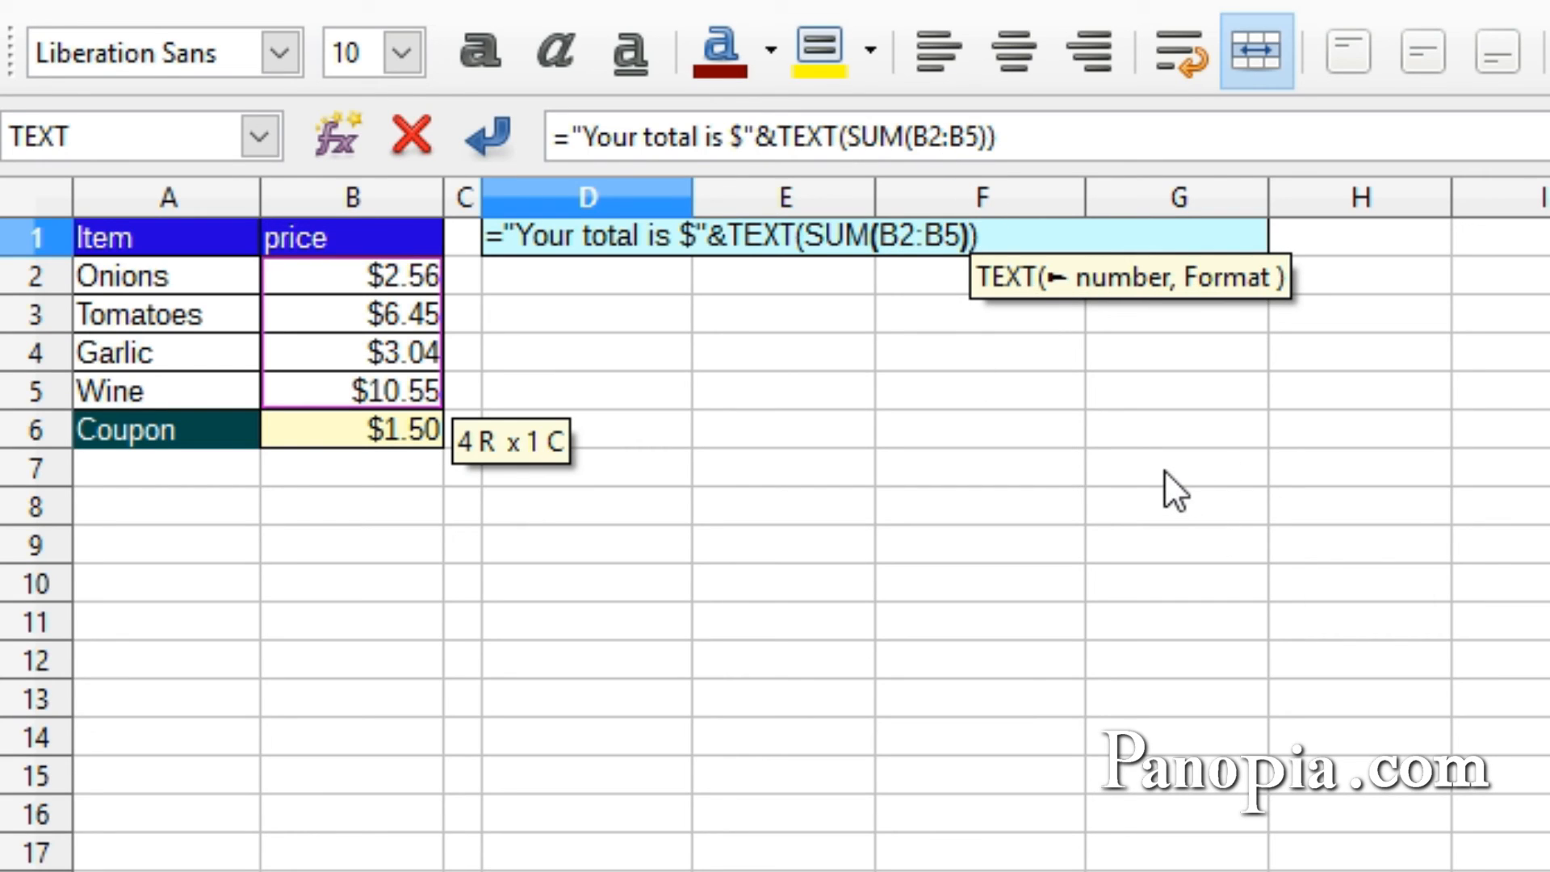
text(-)
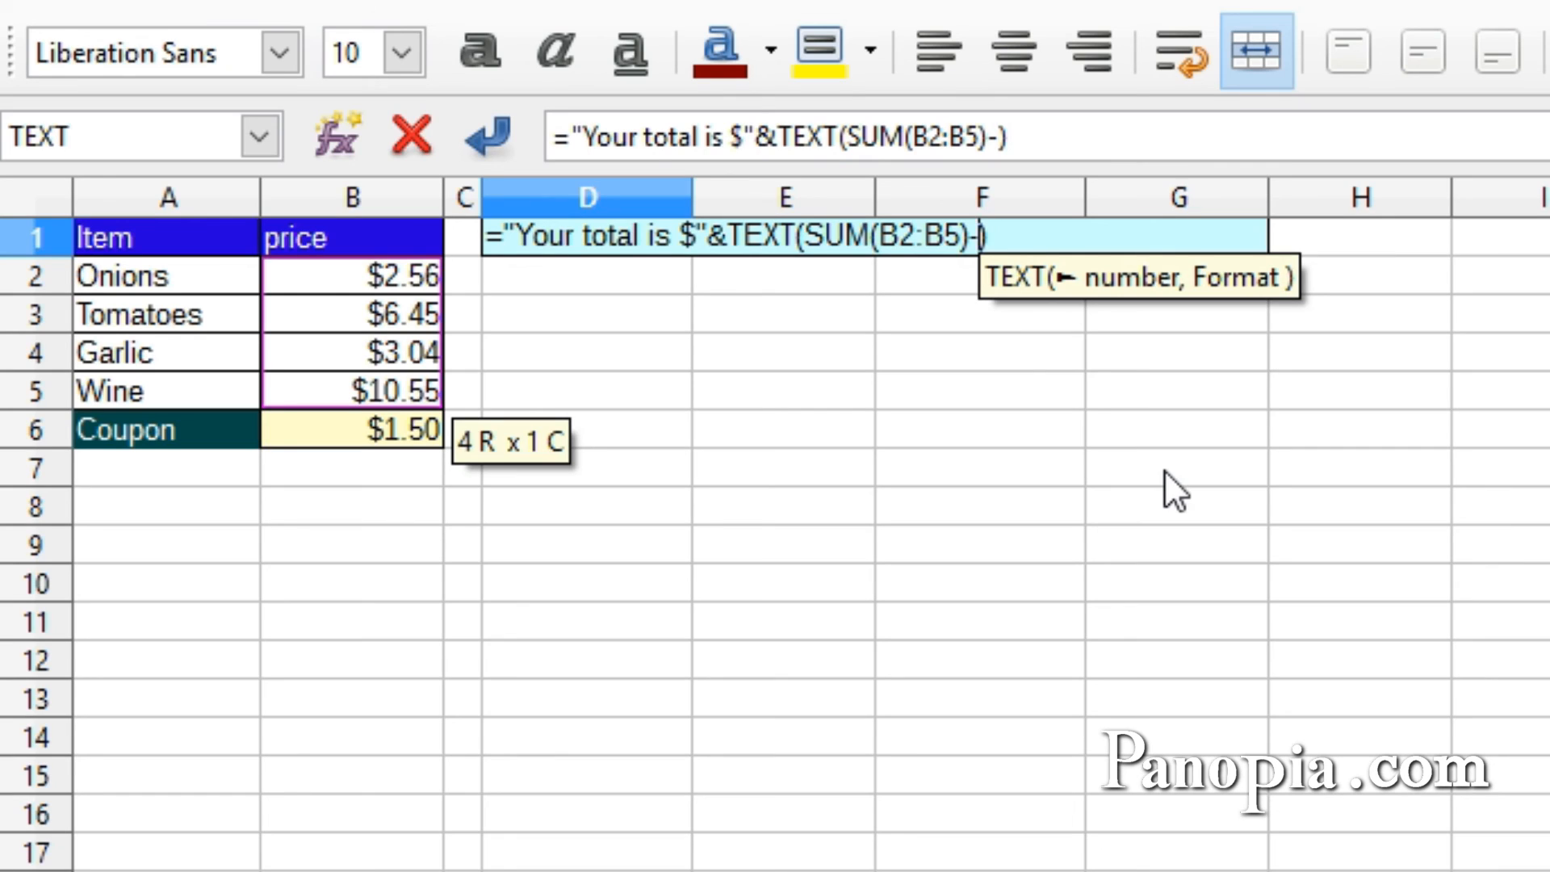
click(340, 431)
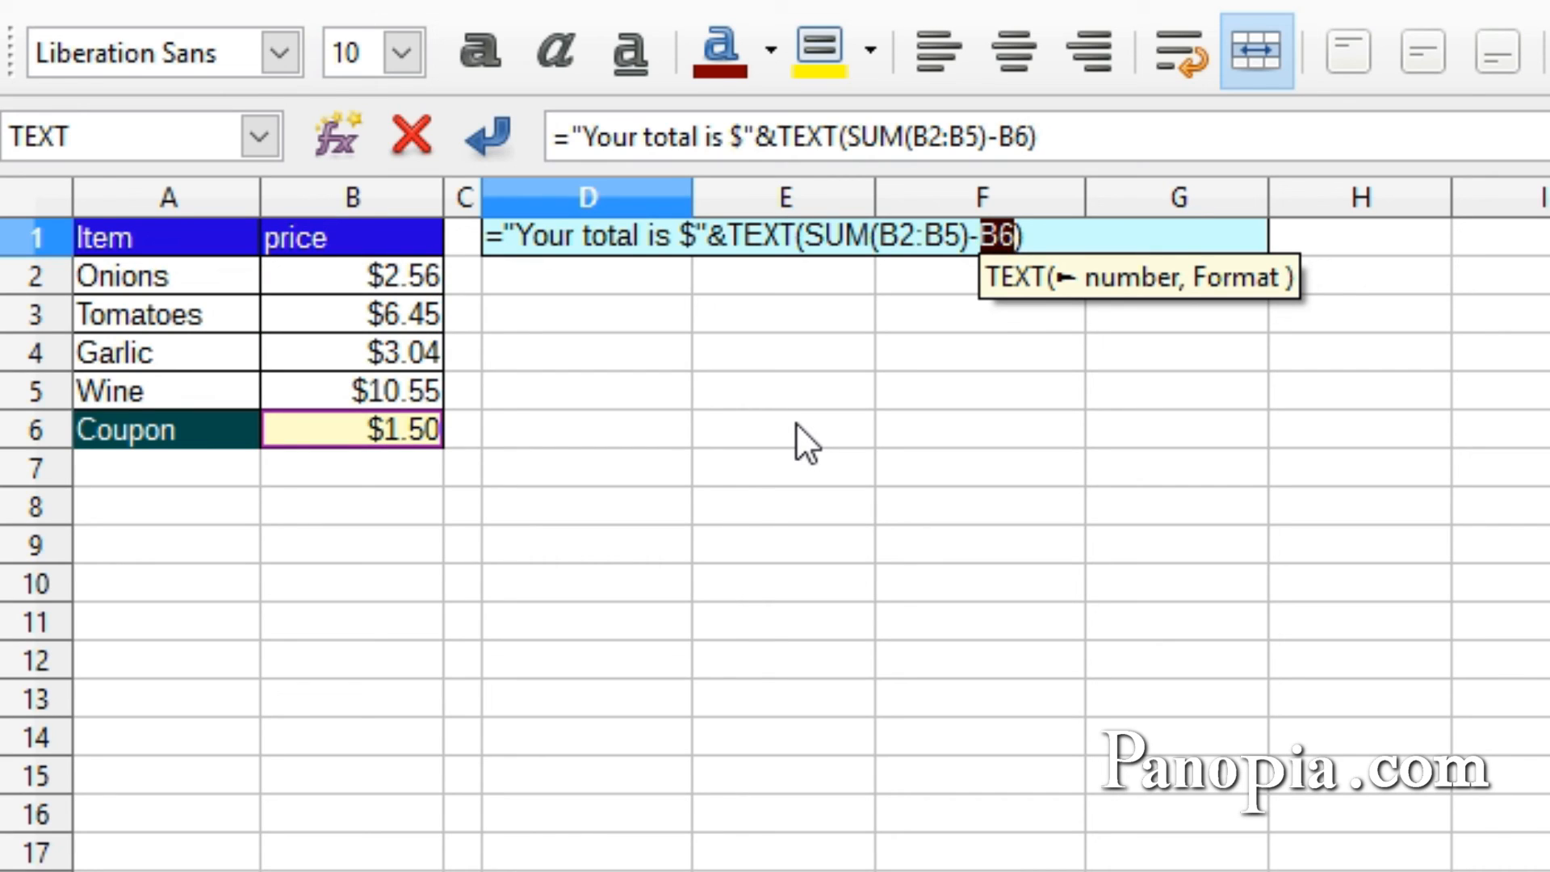
Step: Give the TEXT function in D1 the format code "#,###.00"
text(,)
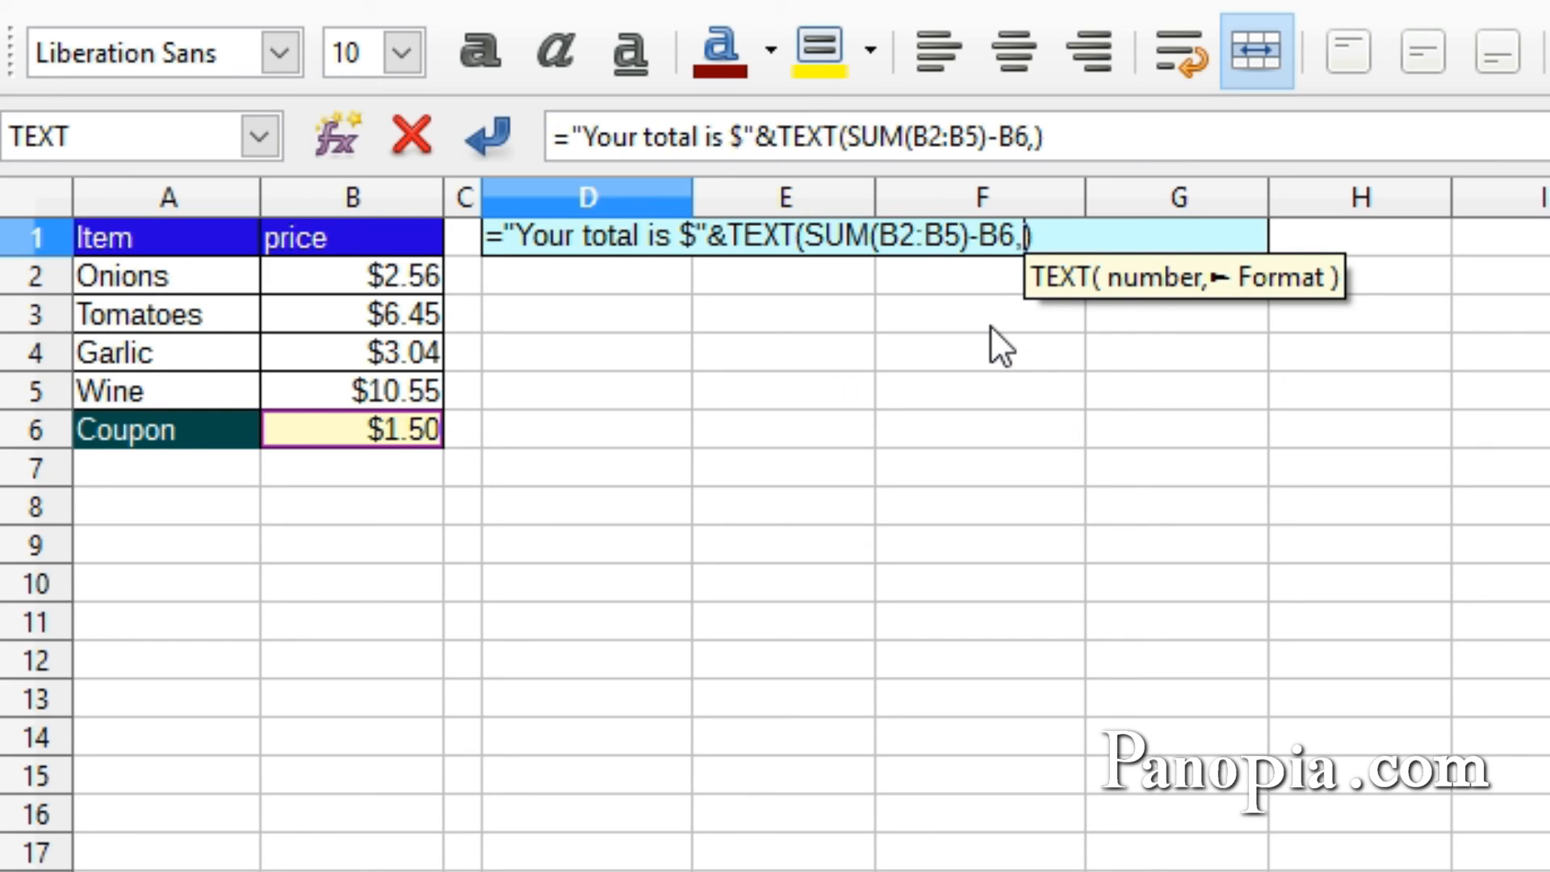
text(")
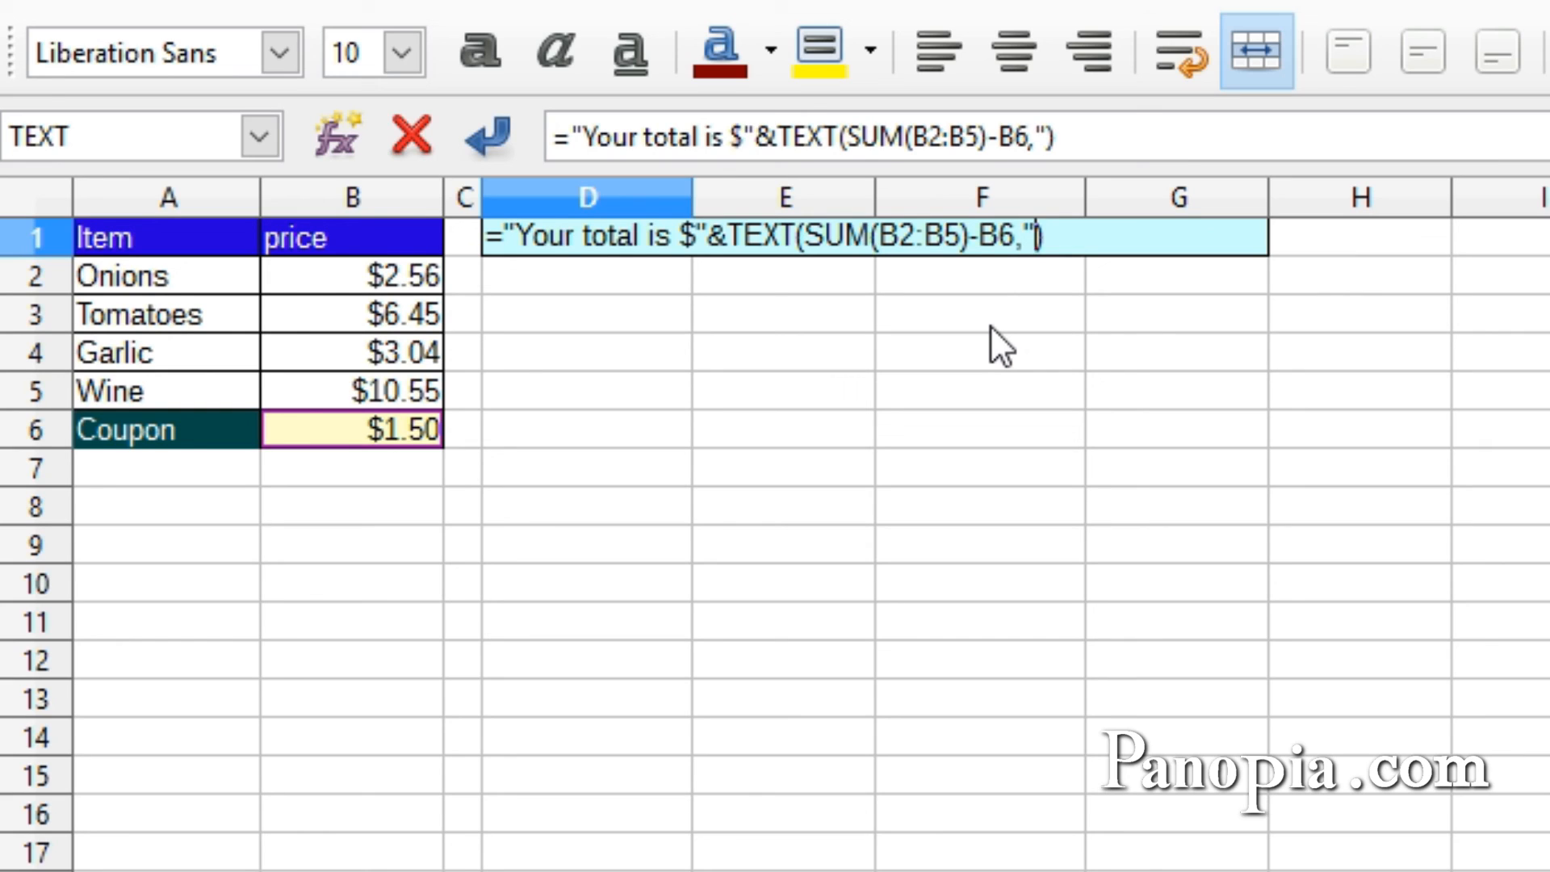
text(#)
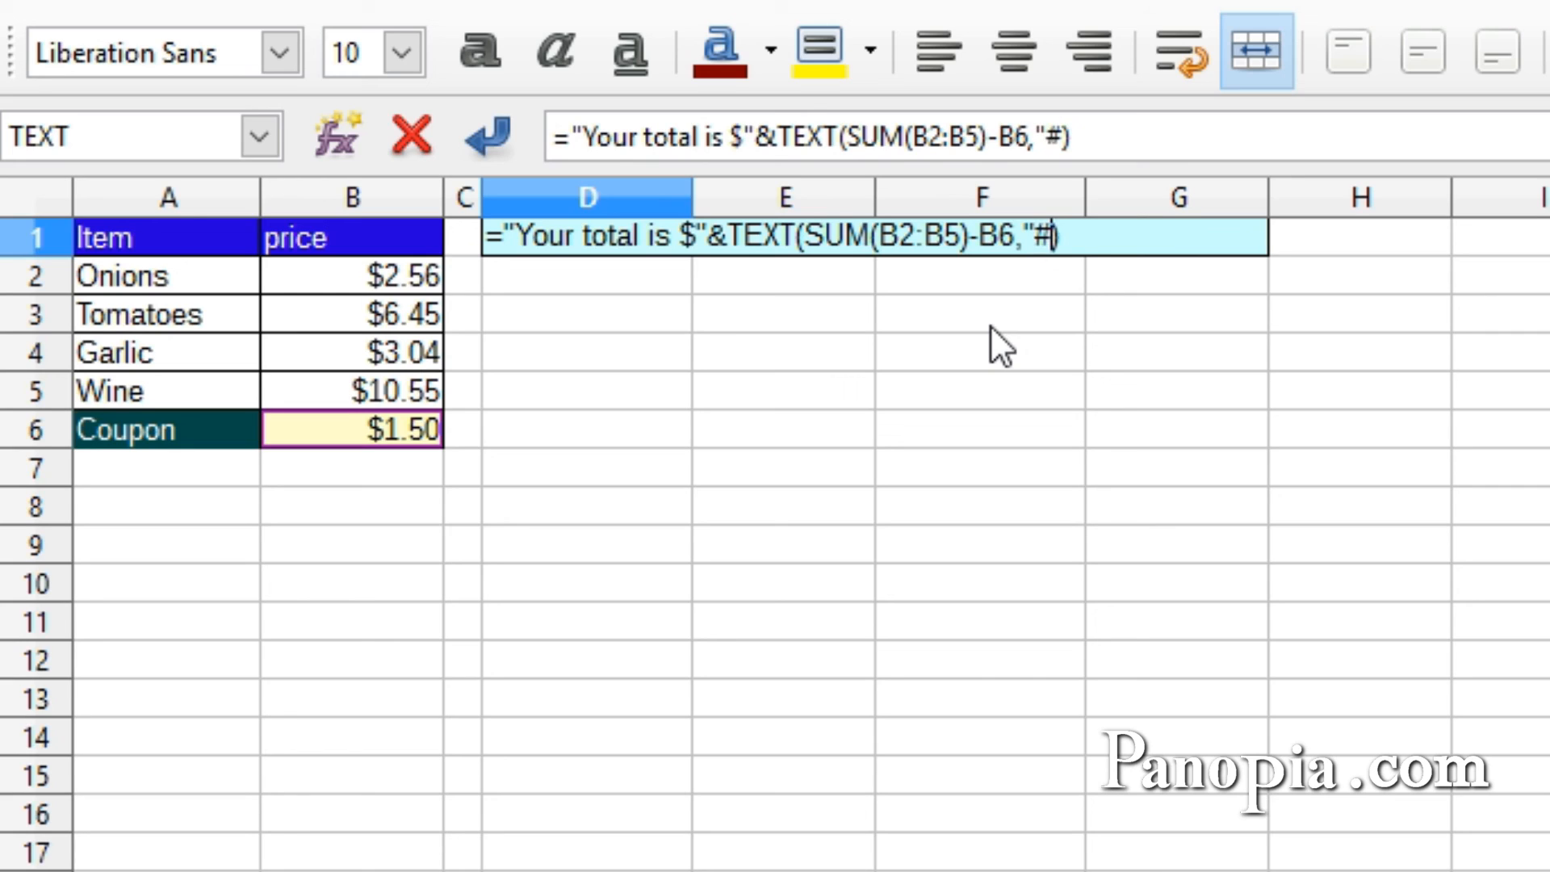
text(,###)
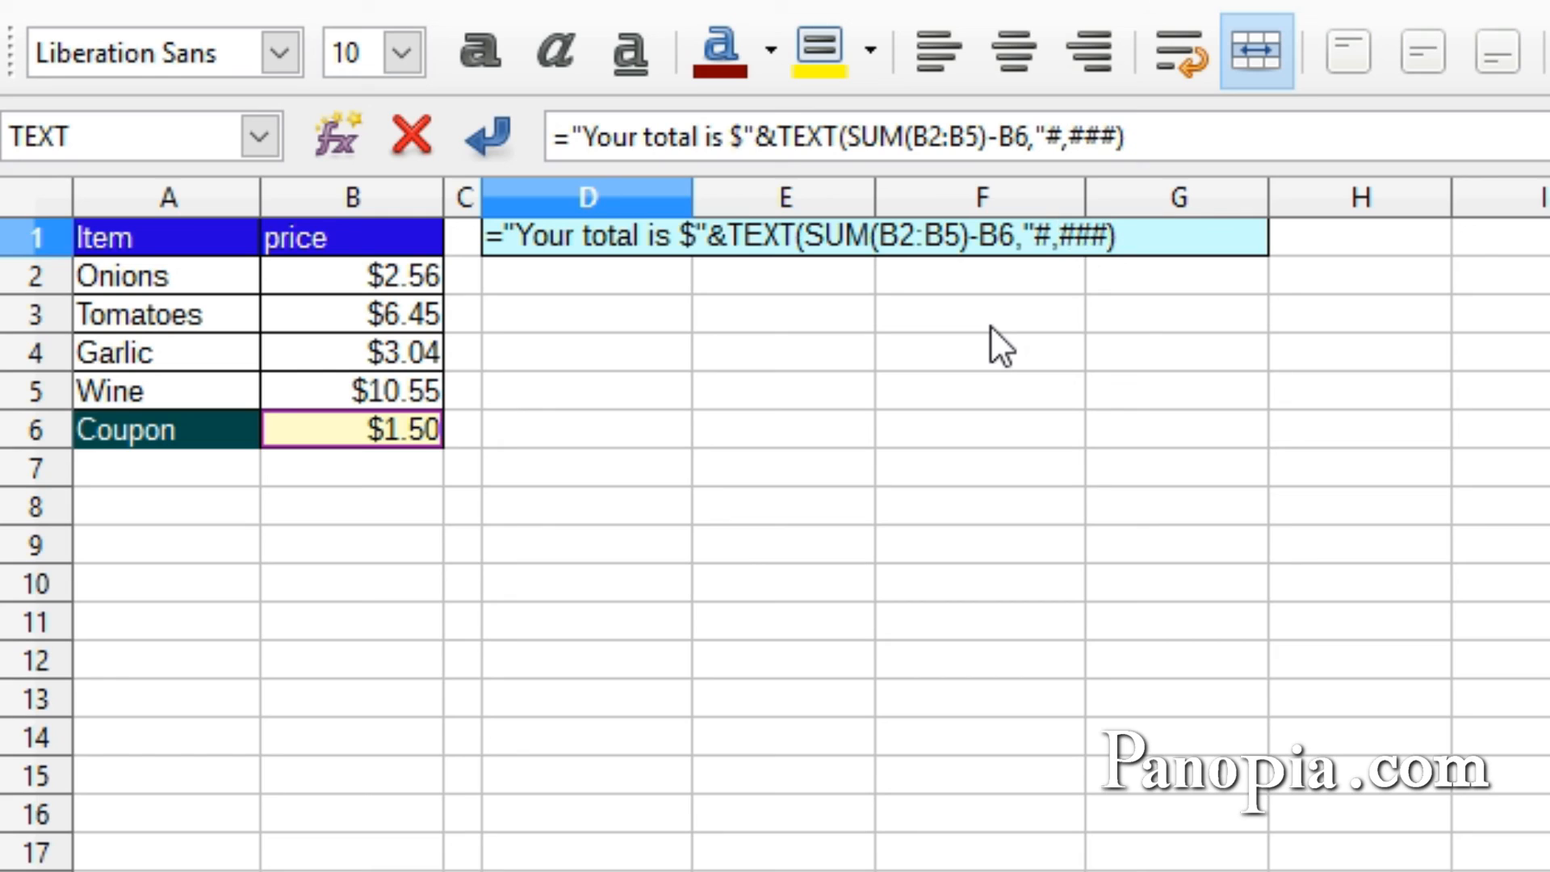
text(.00)
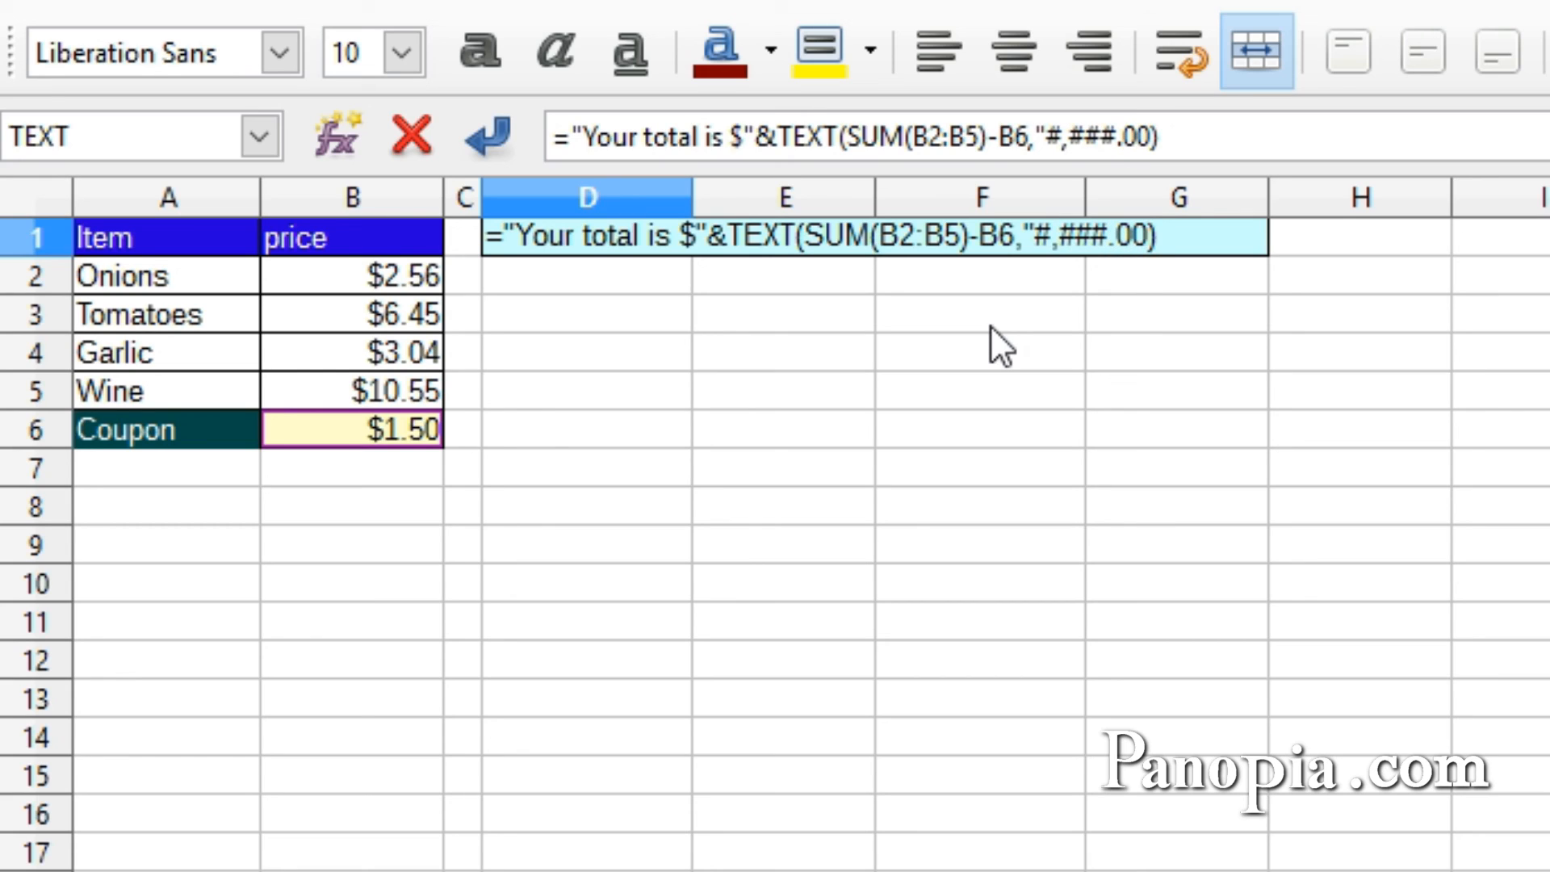
text(")
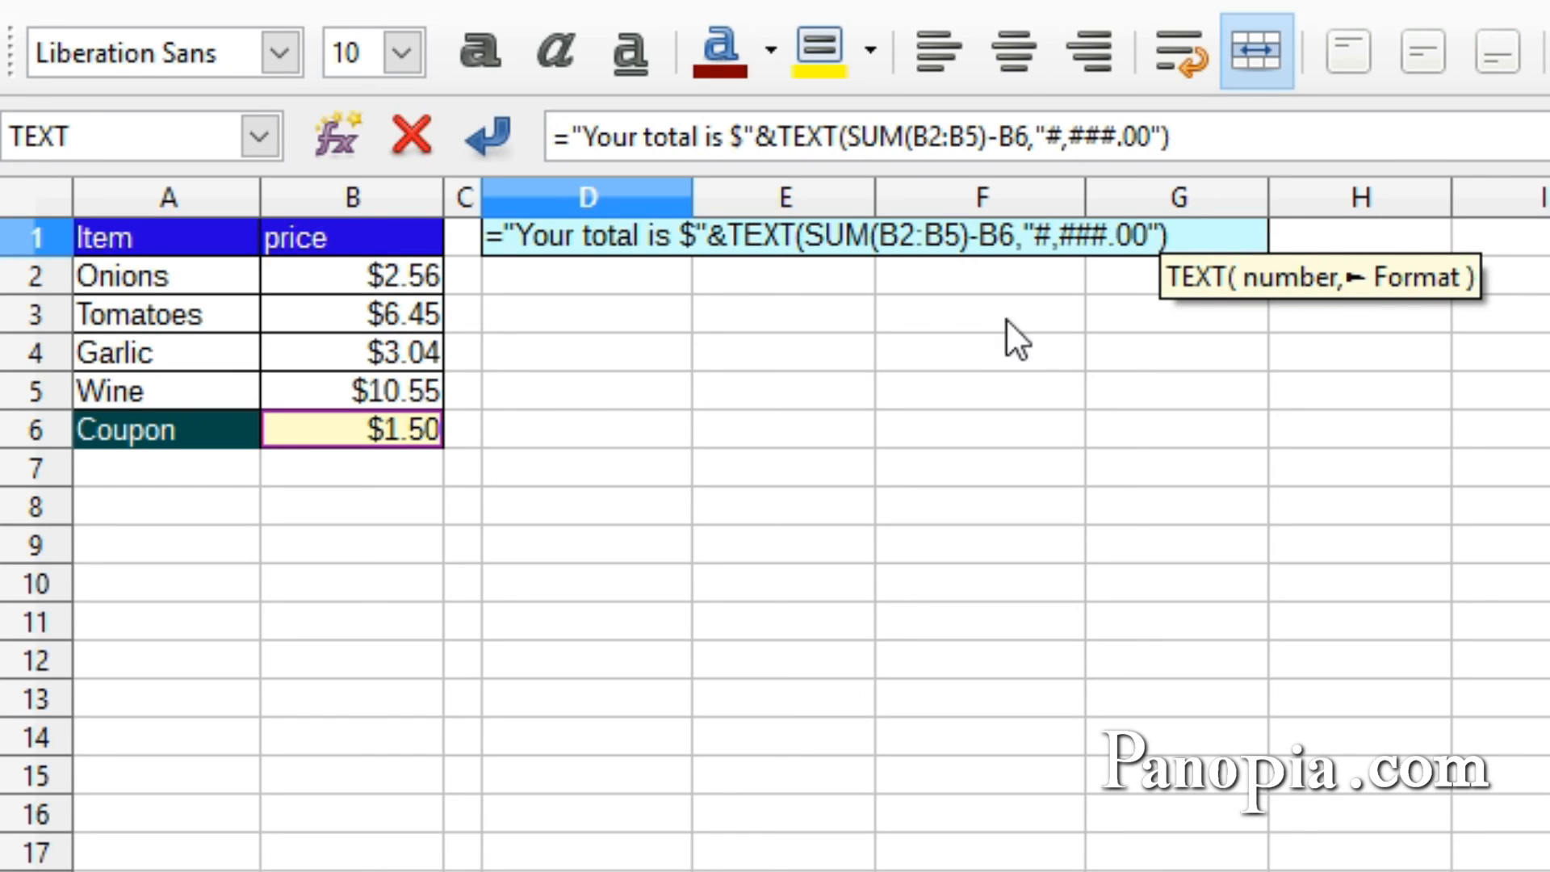
Step: Join the text ", Thank You" to the end of the D1 formula with an ampersand and enter the formula
click(1190, 233)
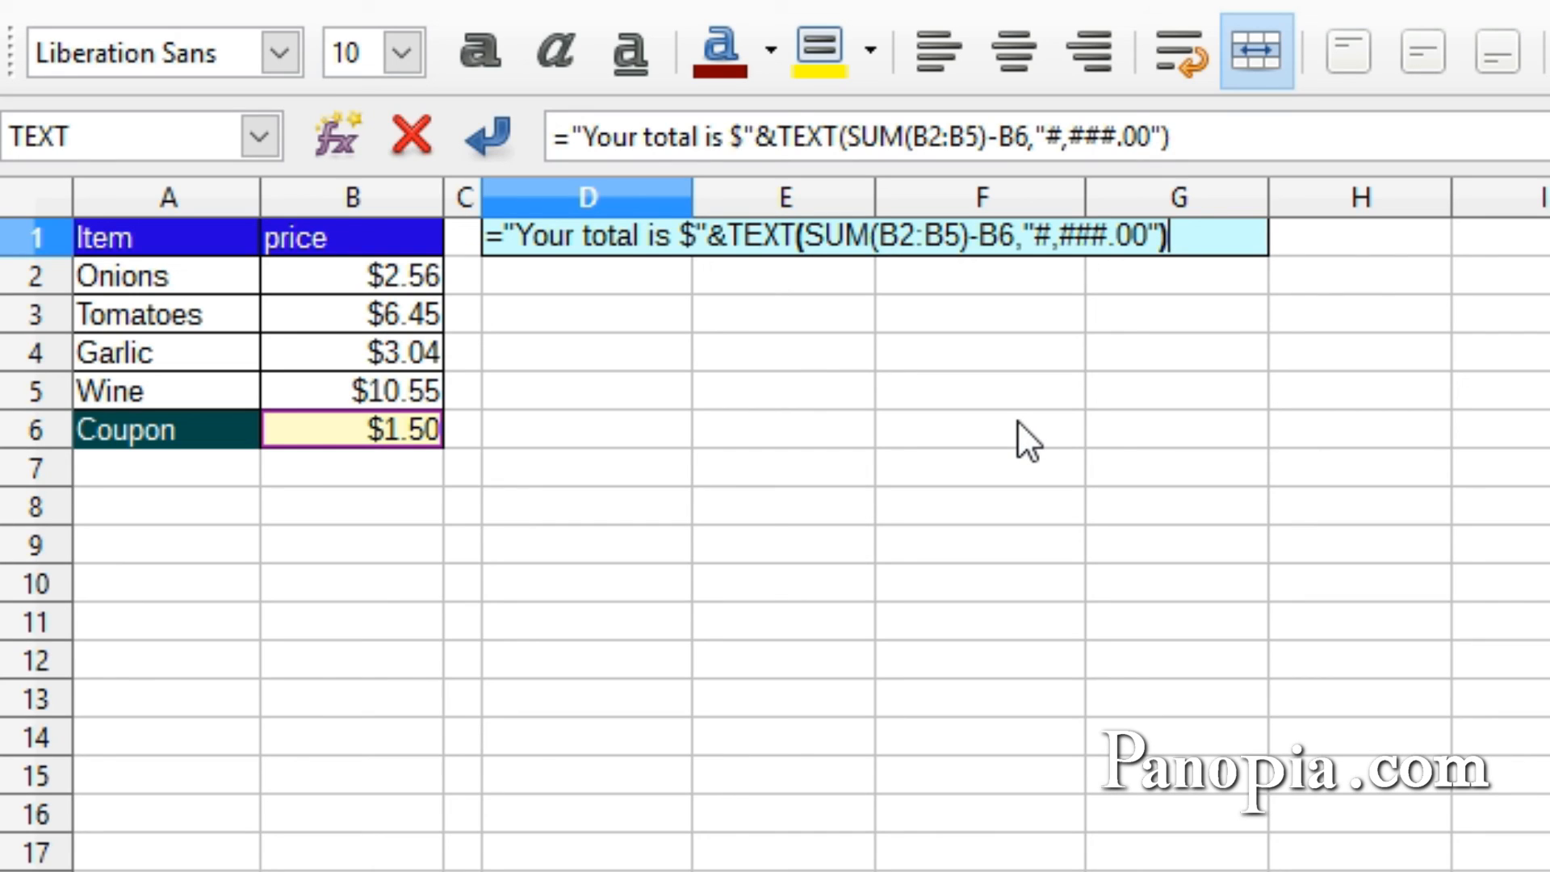
text(&)
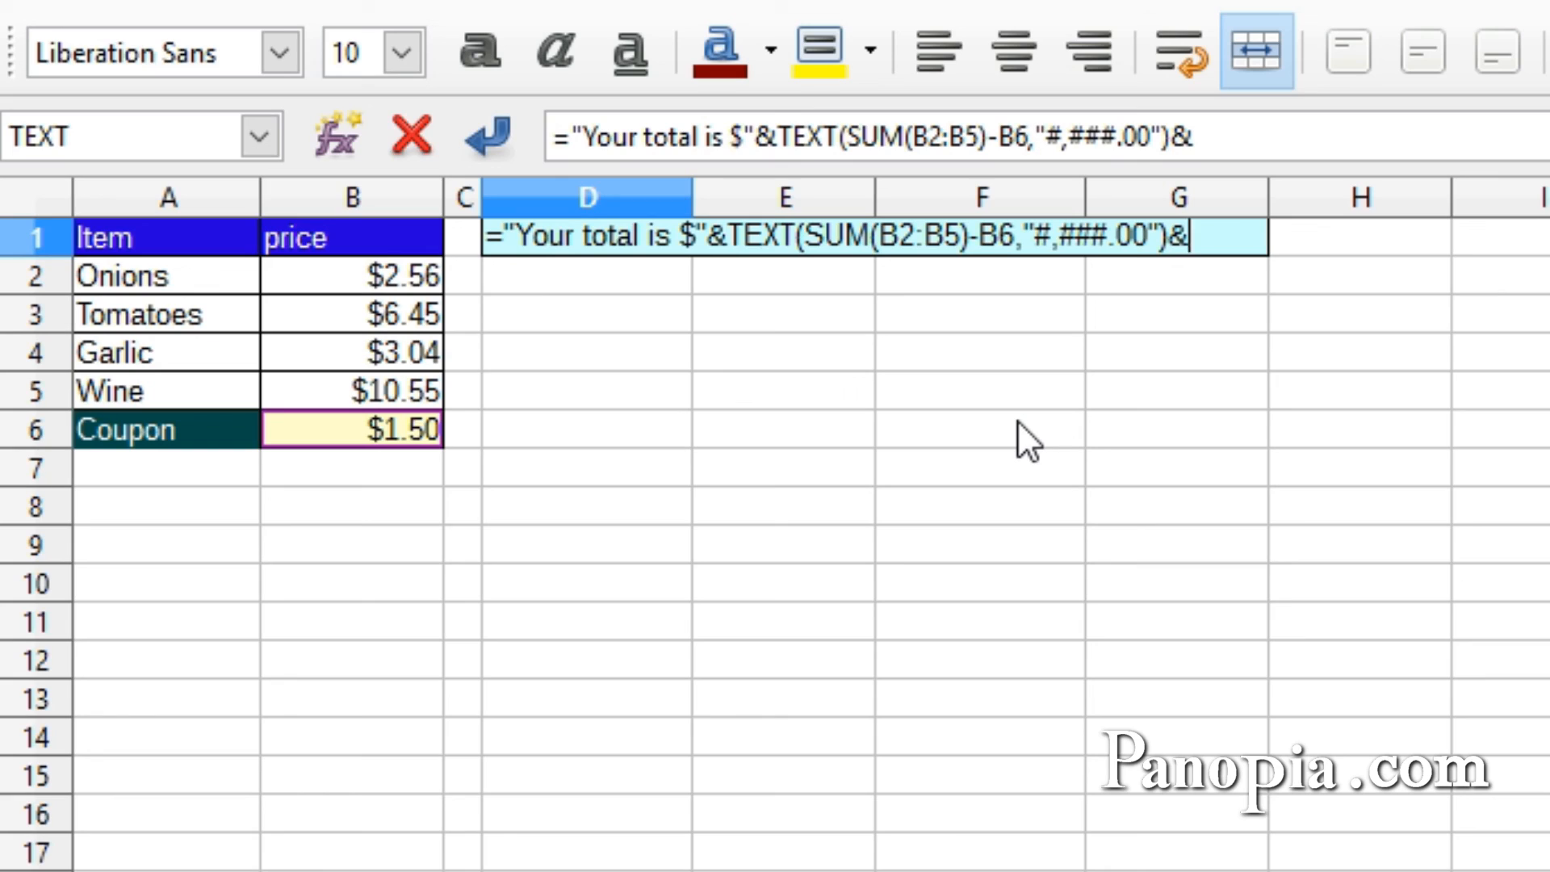
text(", Thank )
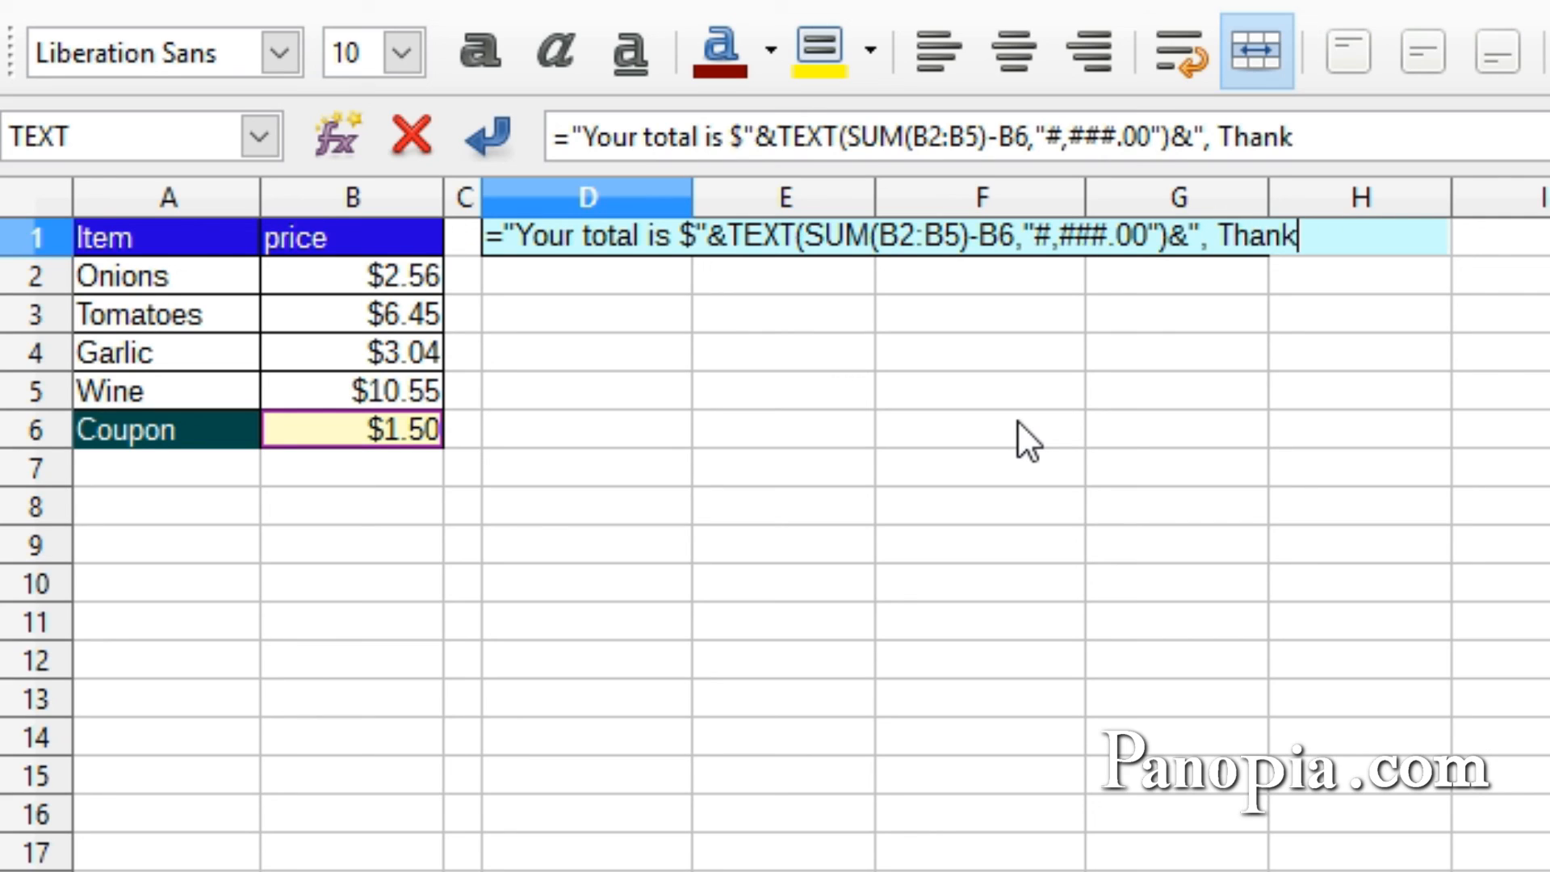
text(You")
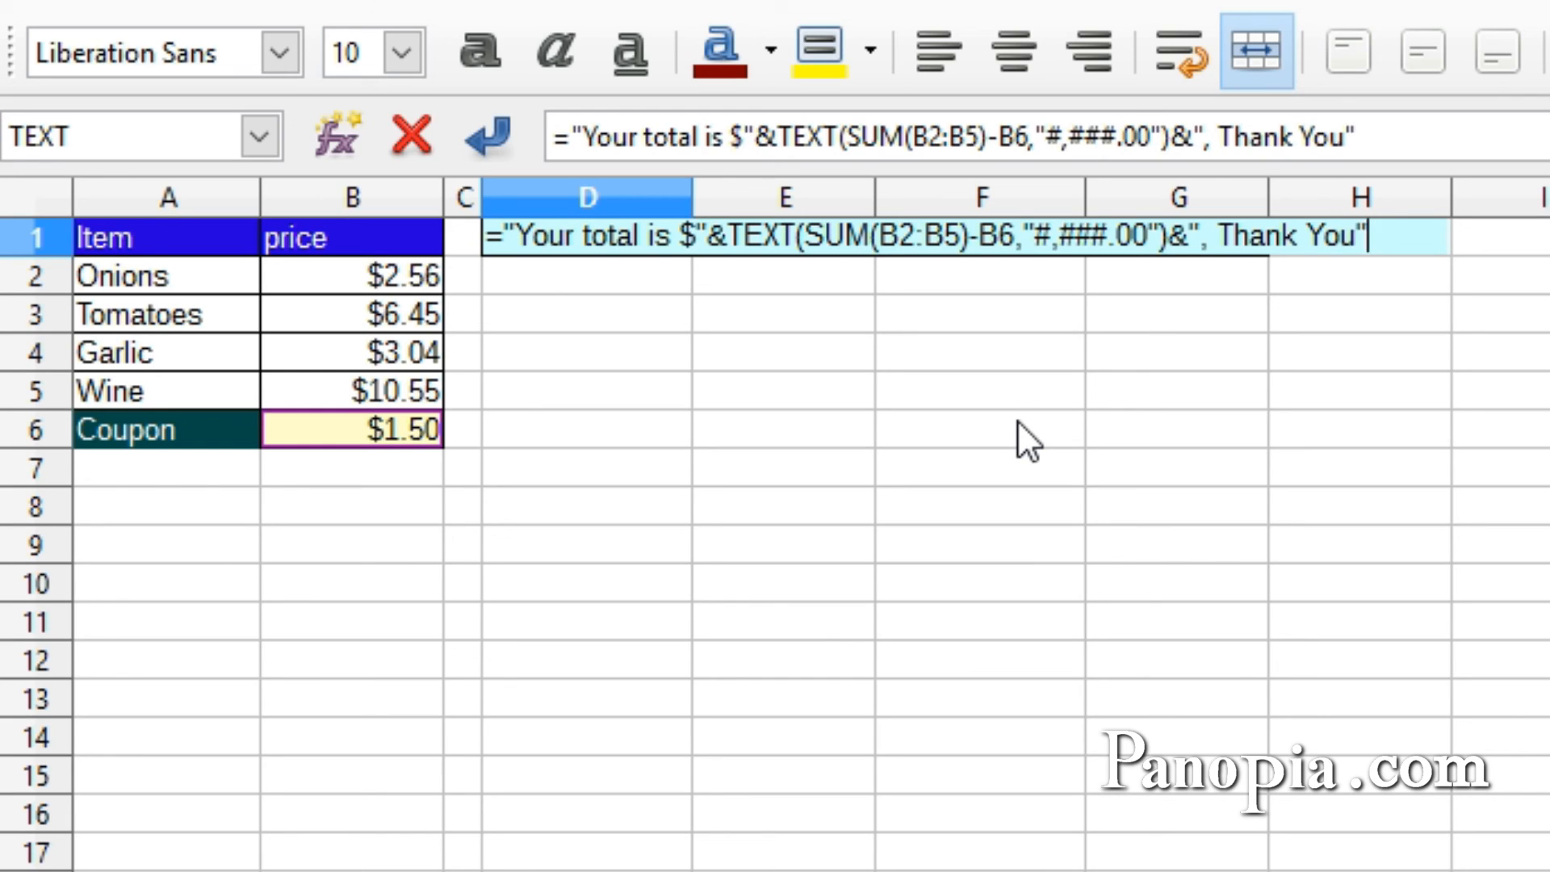
key(Return)
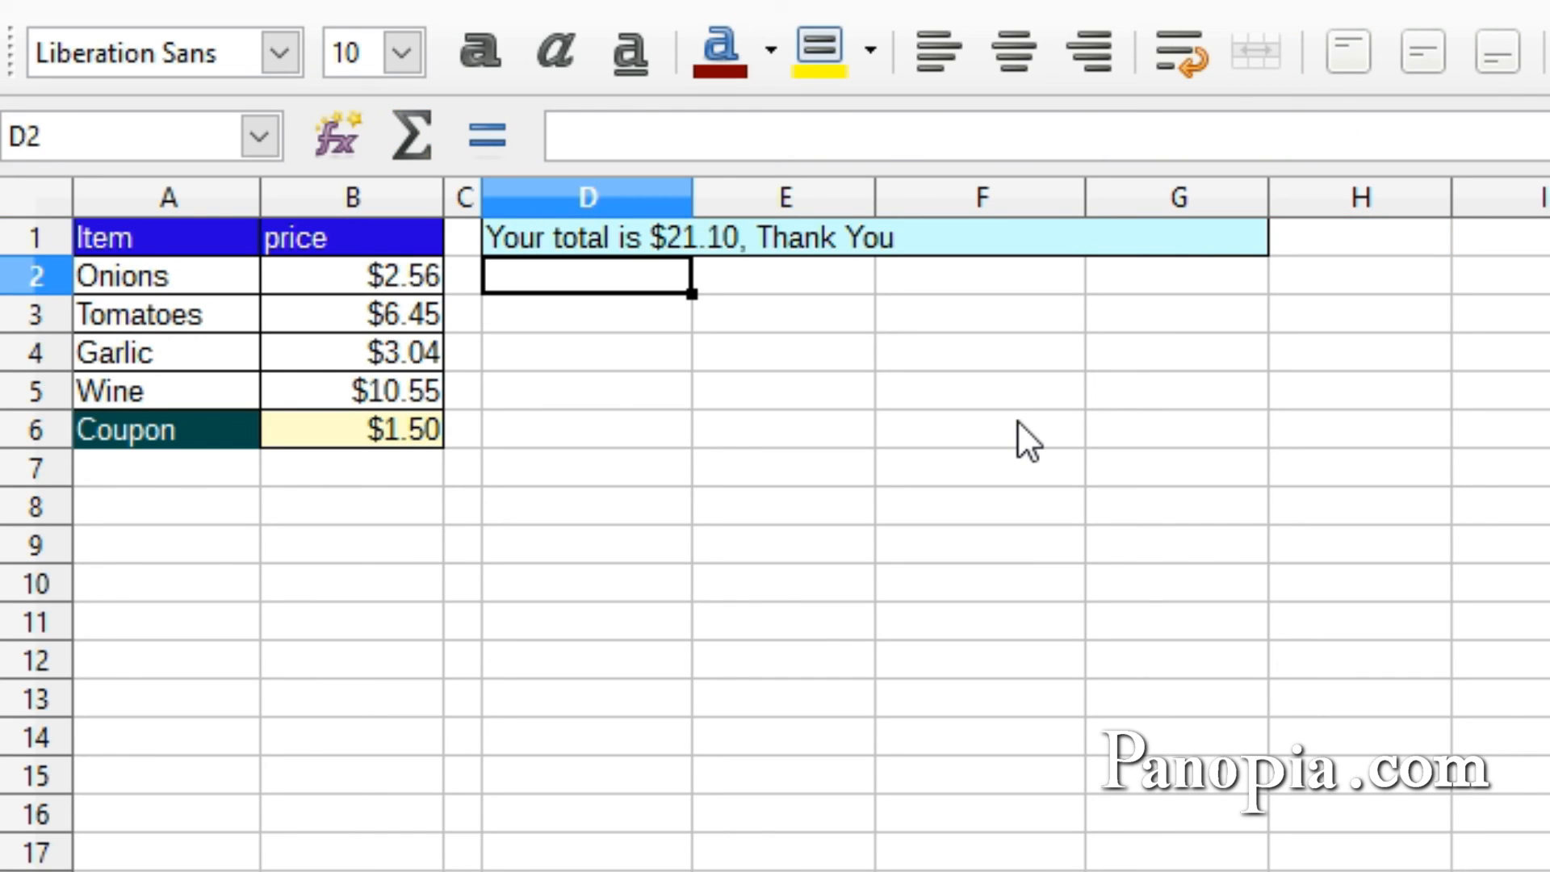